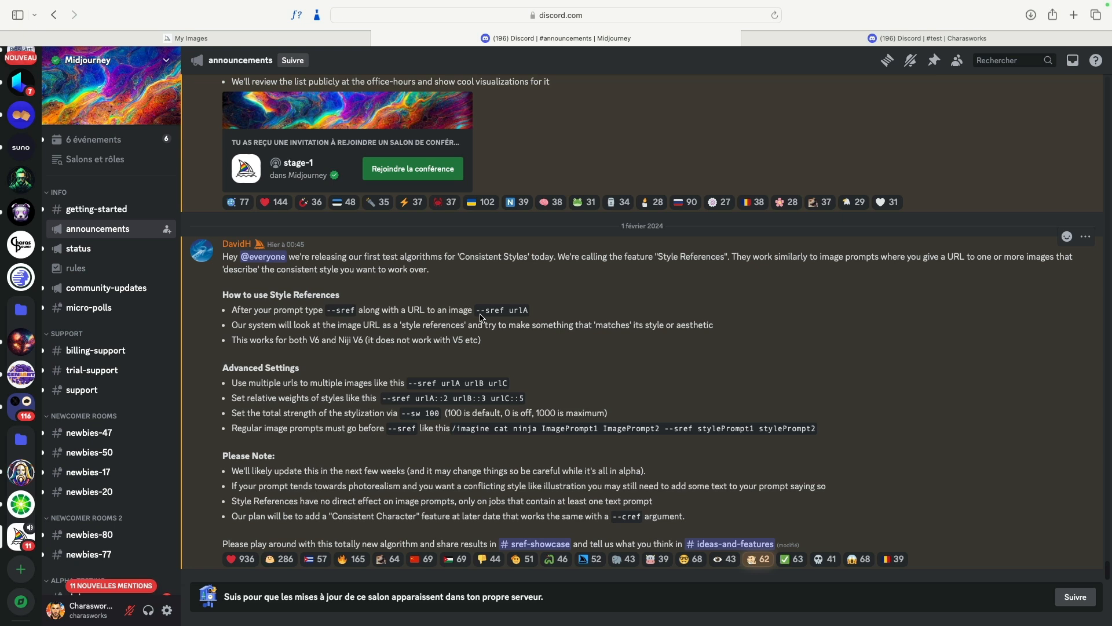
# - Read the Style References announcement, covering the --sref parameter, V6 and Niji V6 support, and the planned --cref argument
pyautogui.moveTo(327, 309); pyautogui.dragTo(355, 308)
pyautogui.moveTo(320, 342)
pyautogui.mouseDown()
pyautogui.moveTo(309, 343)
pyautogui.moveTo(352, 341)
pyautogui.moveTo(337, 342)
pyautogui.mouseUp()
pyautogui.moveTo(612, 519); pyautogui.dragTo(642, 517)
pyautogui.moveTo(417, 516); pyautogui.dragTo(315, 516)
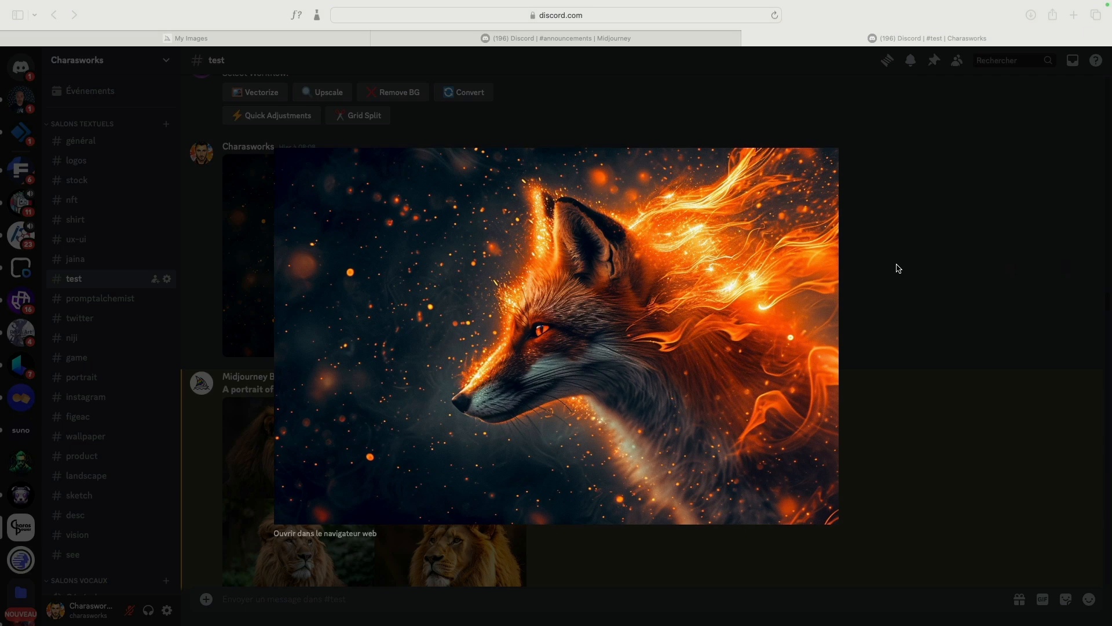
# - Copy the image address of the enlarged fiery fox picture and close its preview
pyautogui.rightClick(484, 268)
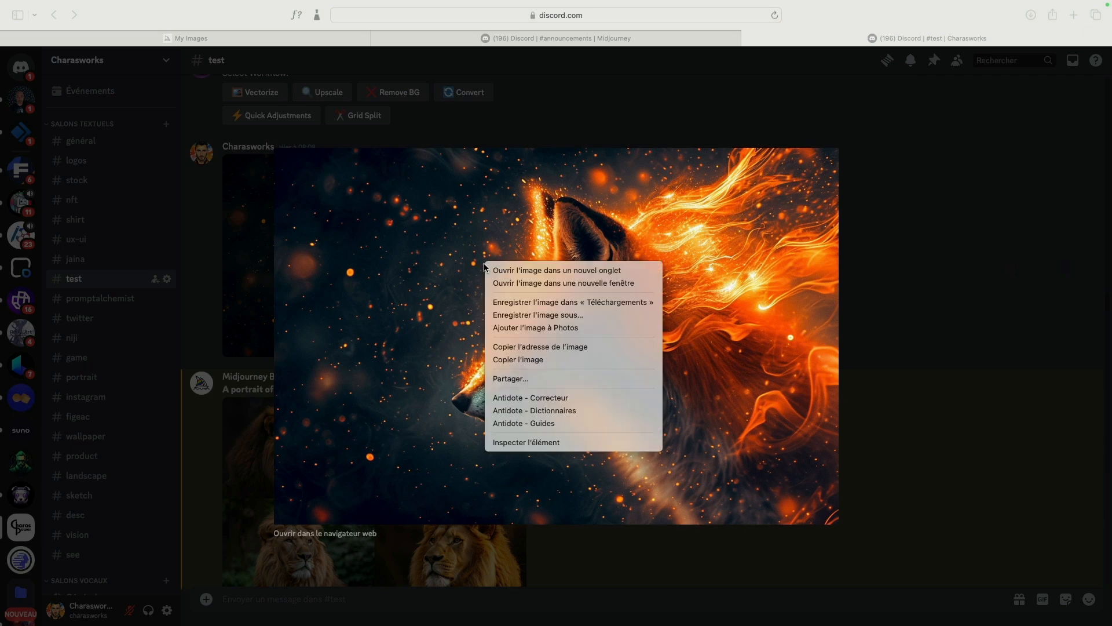
pyautogui.click(563, 348)
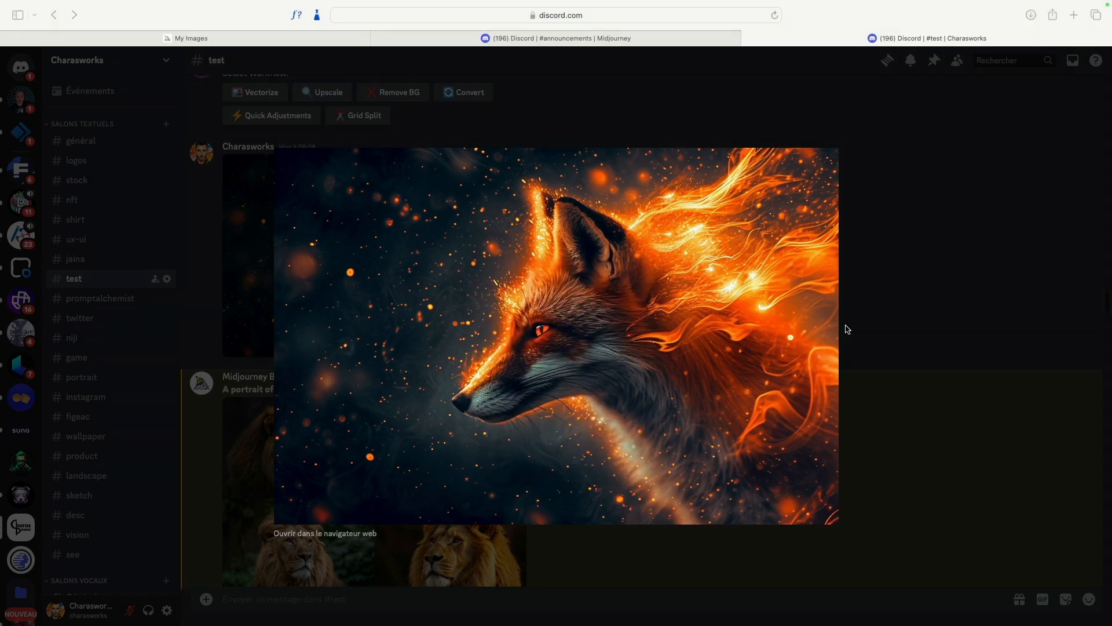
pyautogui.click(901, 338)
# - Compare the plain "A portrait of a lion" grid with the --sref version, and view the styled grid enlarged
pyautogui.scroll(-2, 653, 311)
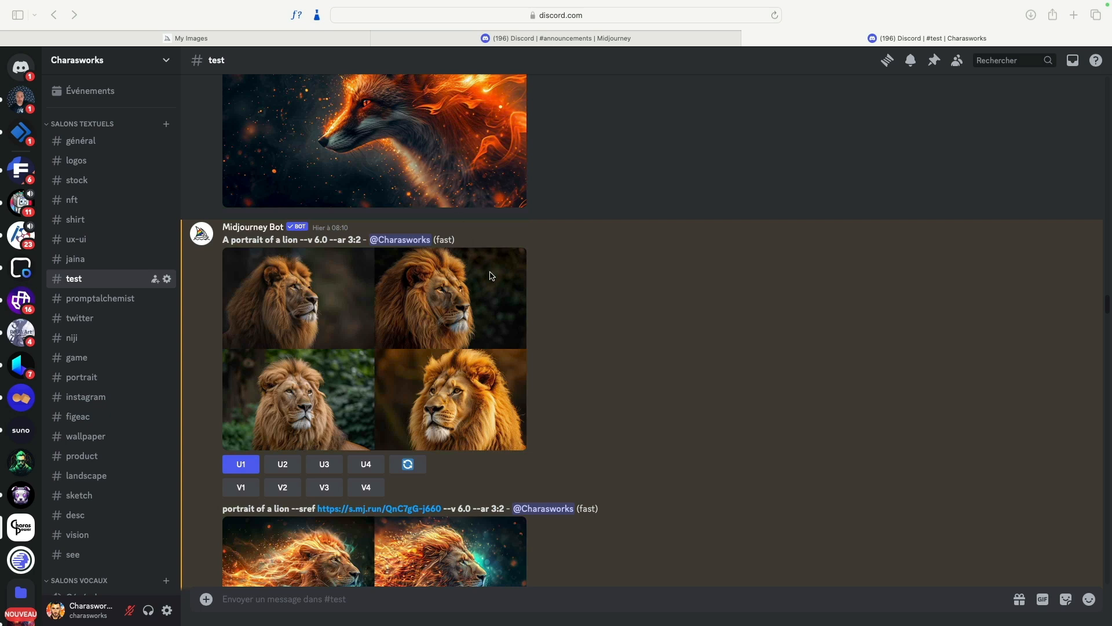
pyautogui.scroll(-2, 481, 319)
pyautogui.scroll(-1, 481, 319)
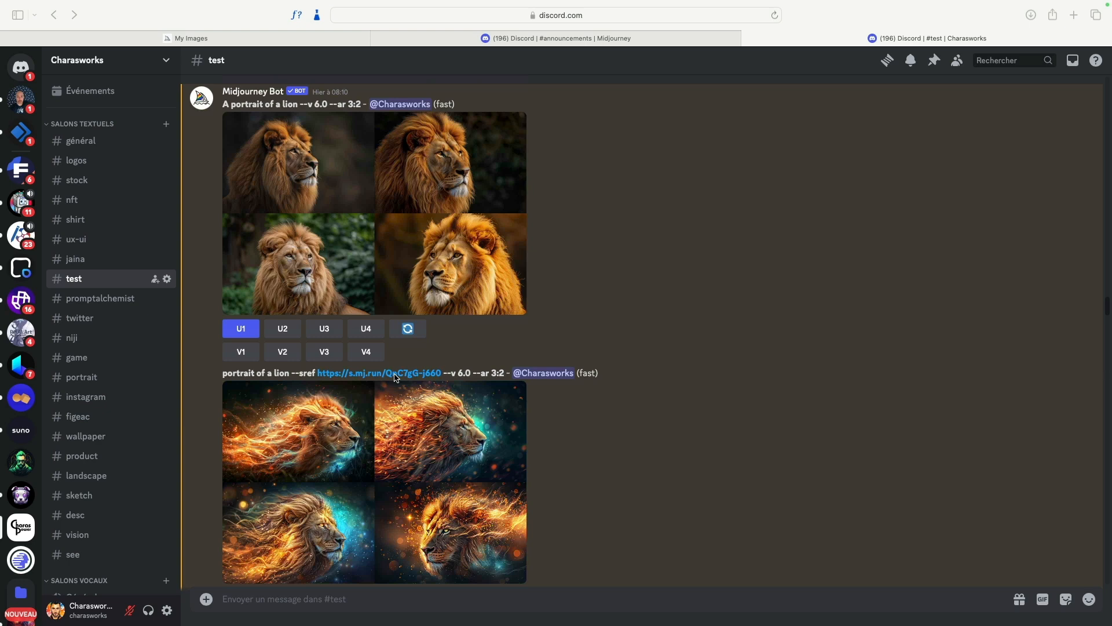
pyautogui.scroll(-3, 581, 422)
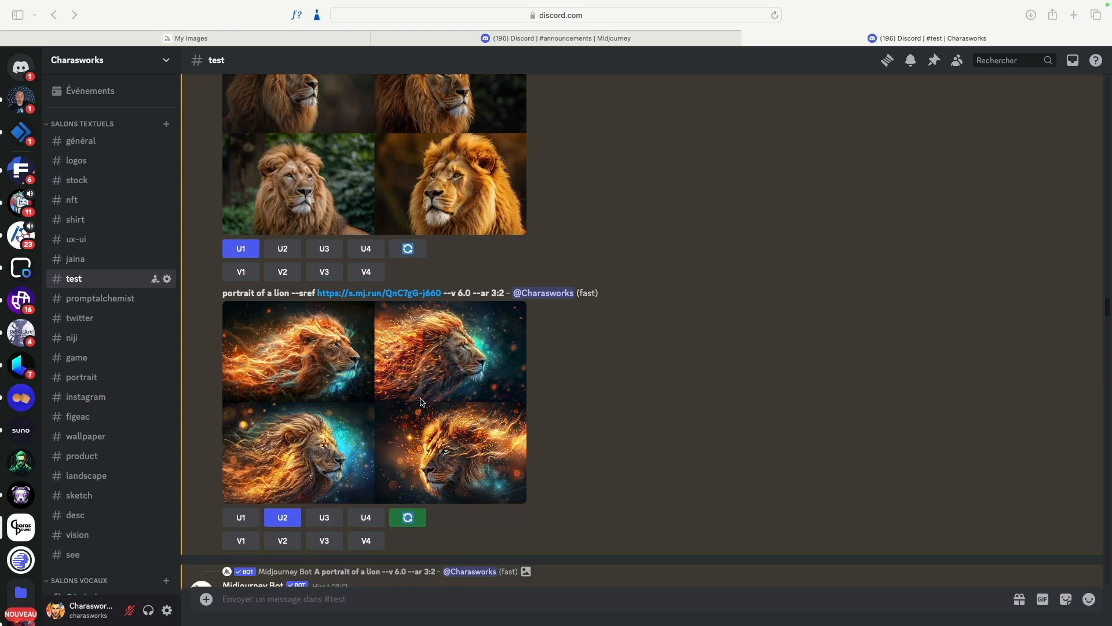
pyautogui.scroll(3, 615, 418)
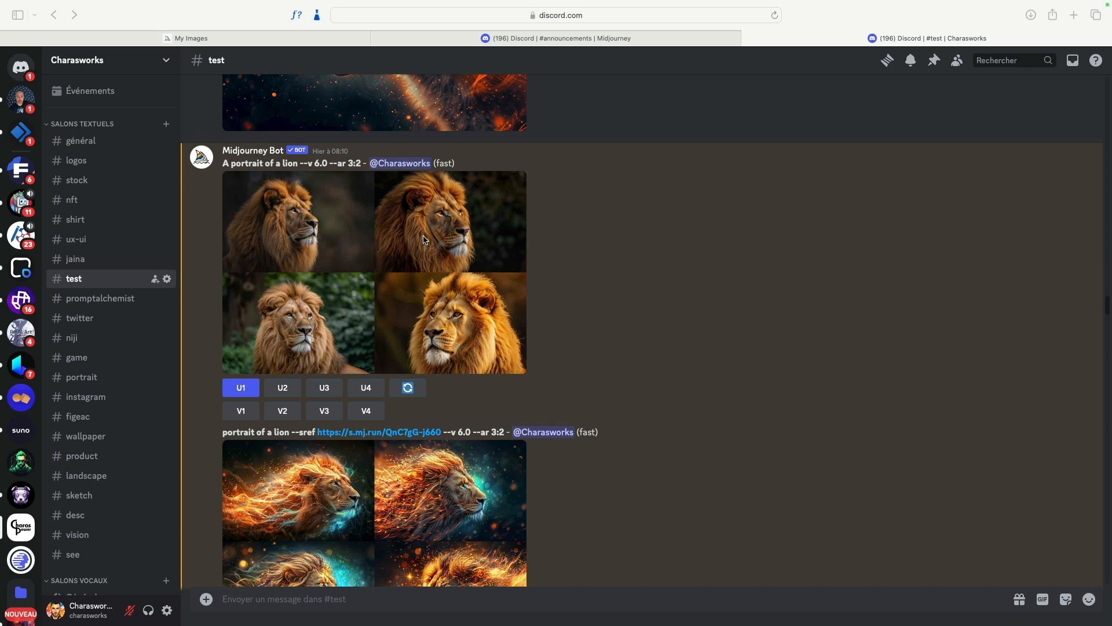
pyautogui.scroll(-3, 423, 239)
pyautogui.click(461, 441)
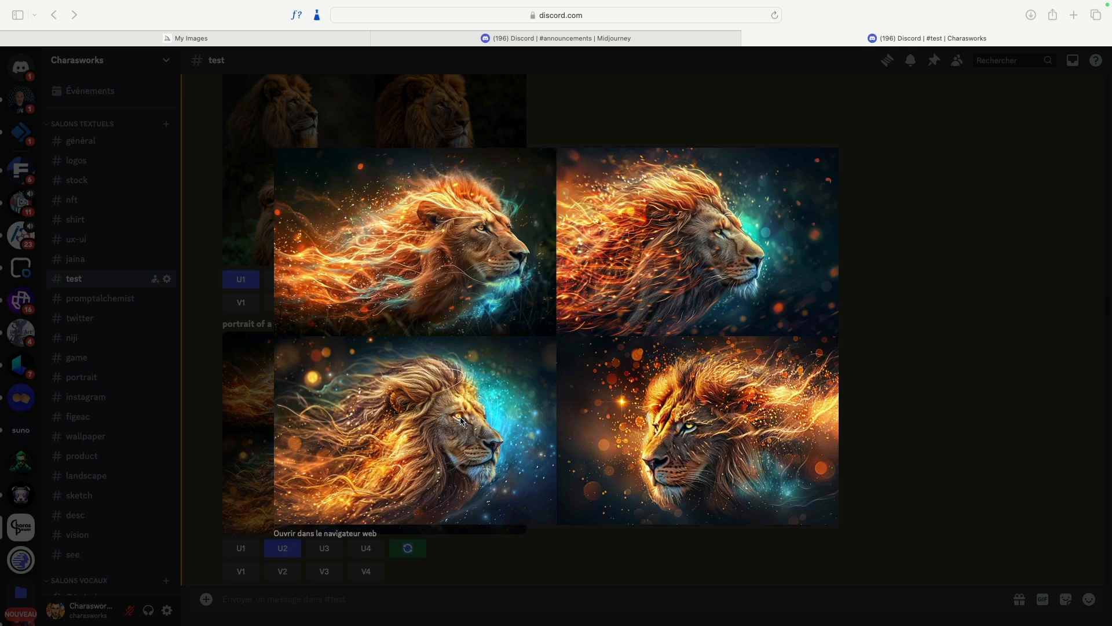
pyautogui.click(912, 301)
# - Compare the fox reference with the lion results, and view the upscaled --sref lion, Image #2, enlarged
pyautogui.scroll(7, 640, 361)
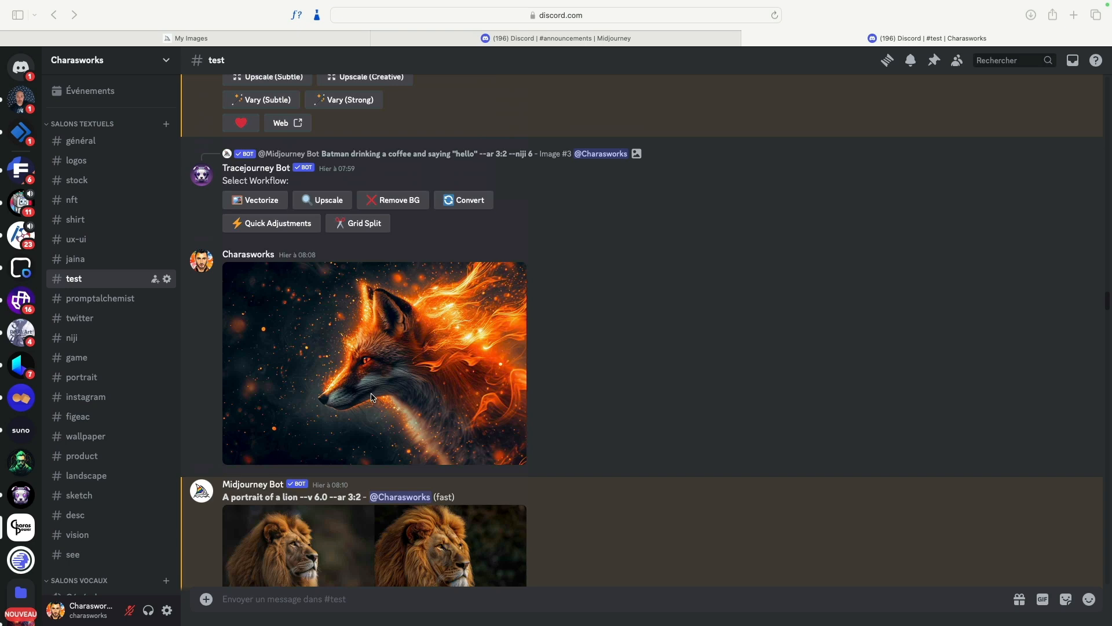
pyautogui.scroll(-7, 374, 398)
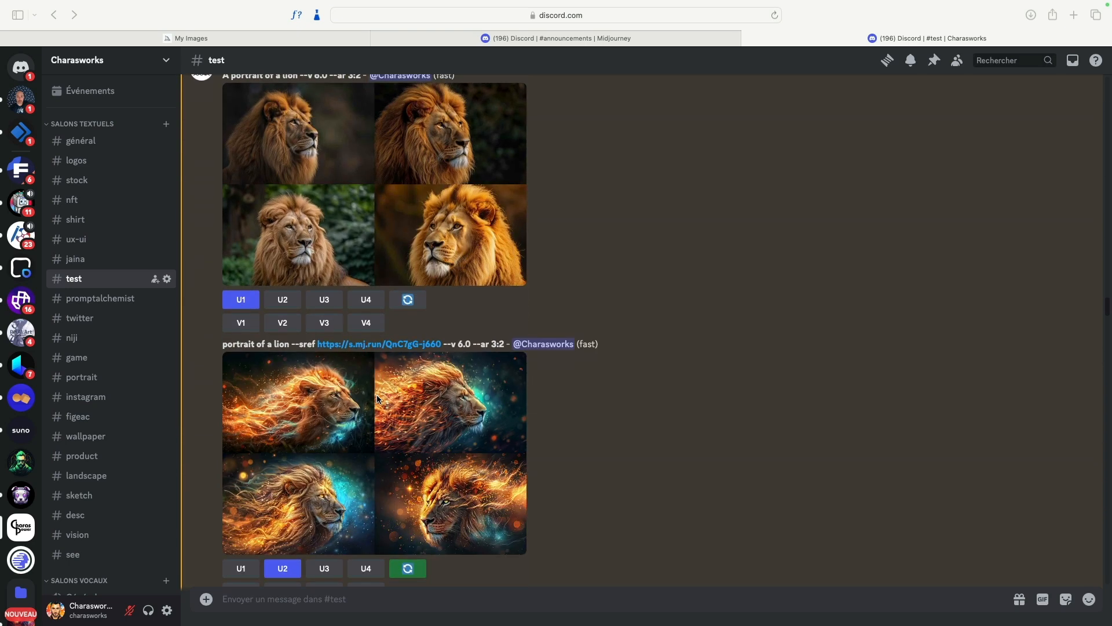
pyautogui.scroll(-6, 420, 351)
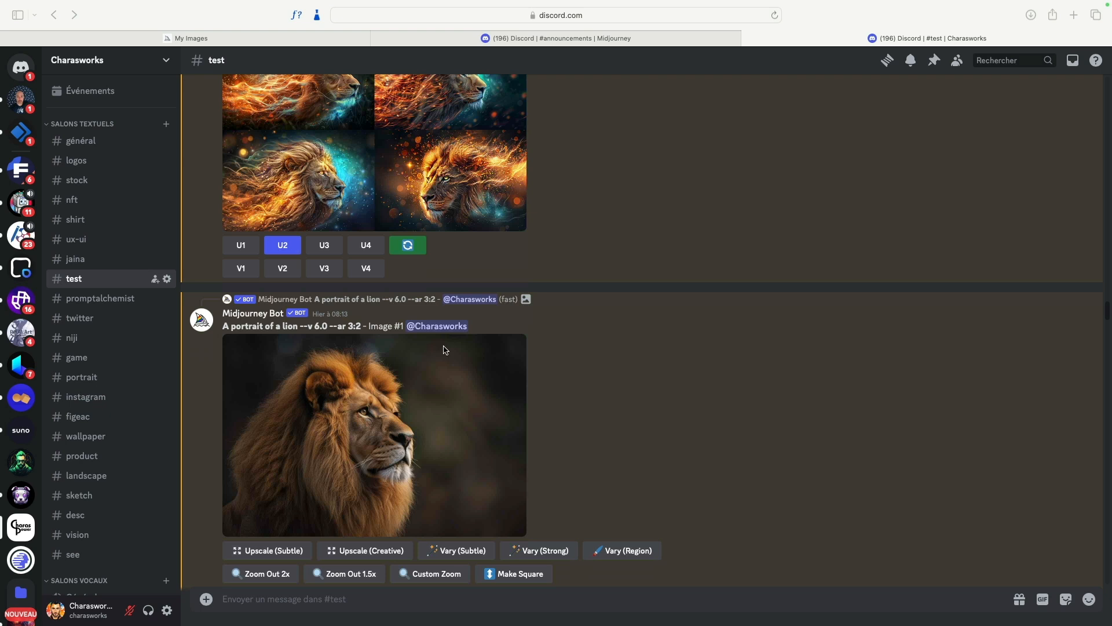
pyautogui.scroll(-3, 496, 295)
pyautogui.scroll(-5, 495, 295)
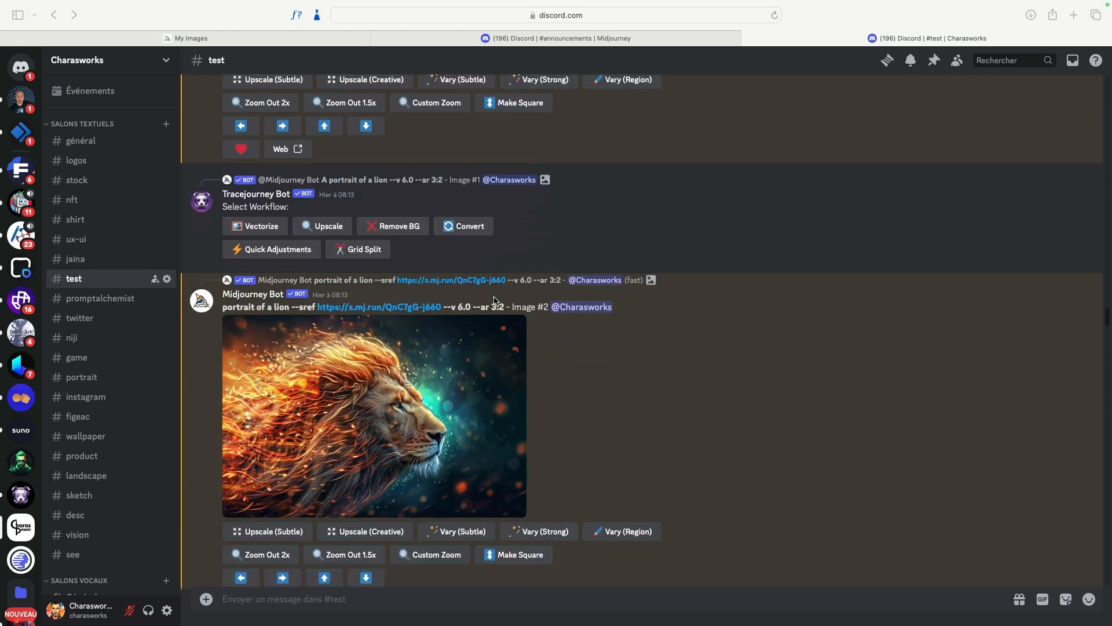
pyautogui.scroll(-2, 440, 376)
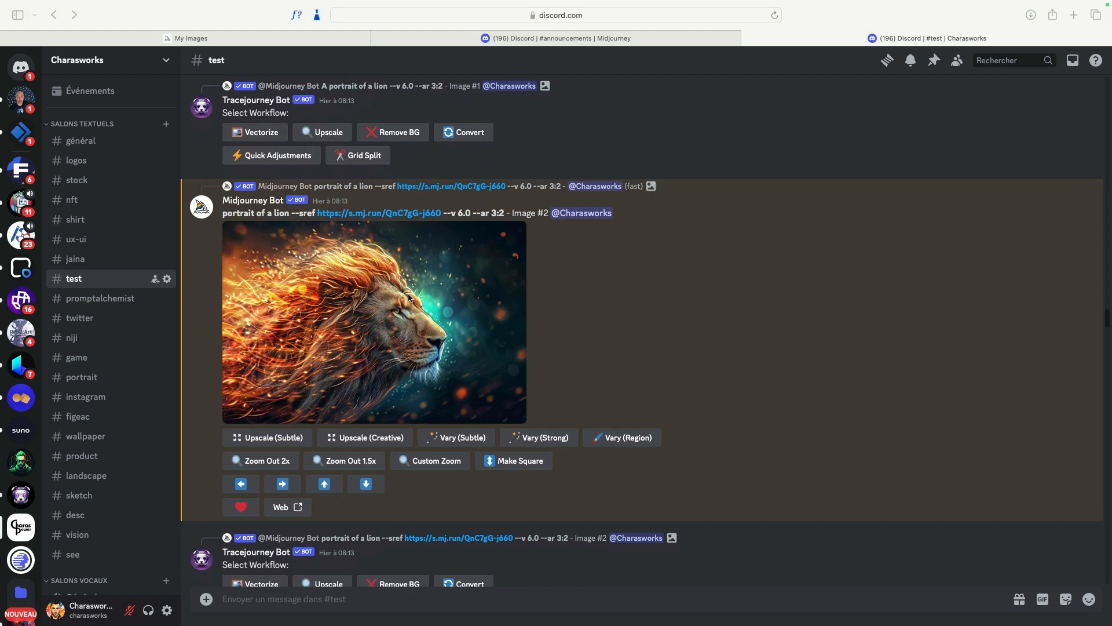
pyautogui.click(408, 297)
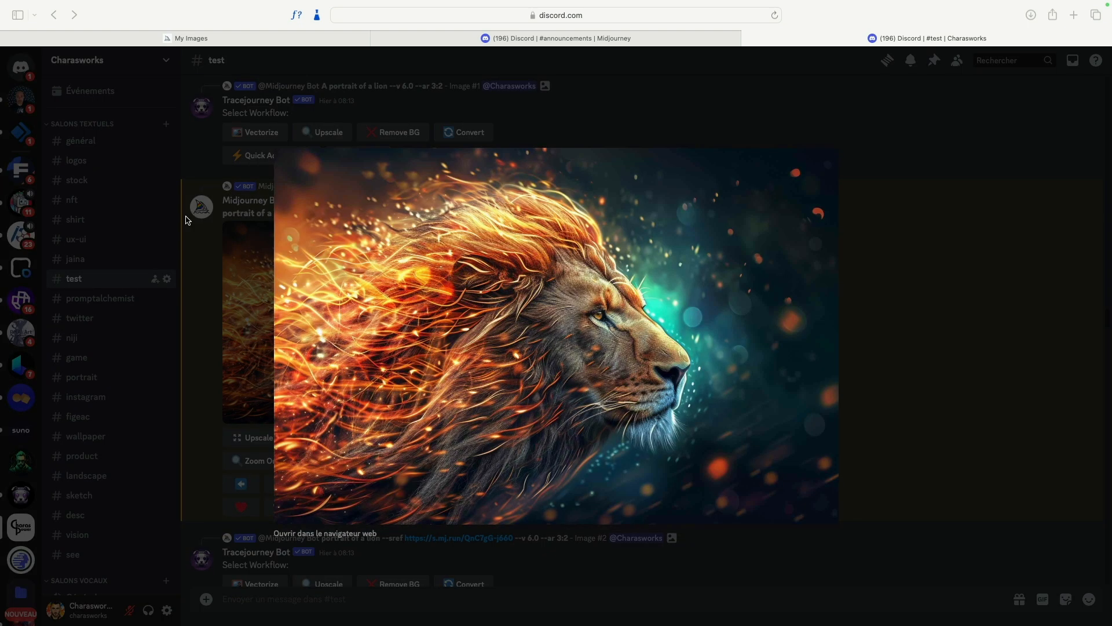
pyautogui.click(940, 325)
# - Examine the "portrait of a wolf" --sref grid and the enlarged lion and bear portraits in the same fiery style
pyautogui.scroll(-3, 494, 328)
pyautogui.scroll(-2, 494, 328)
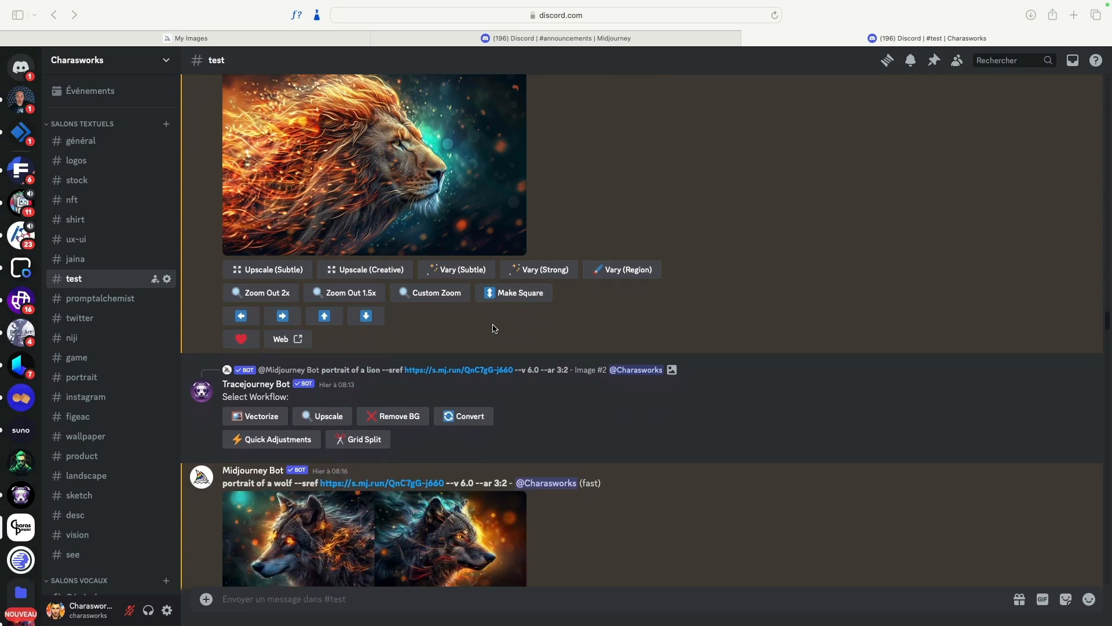
pyautogui.scroll(-5, 494, 328)
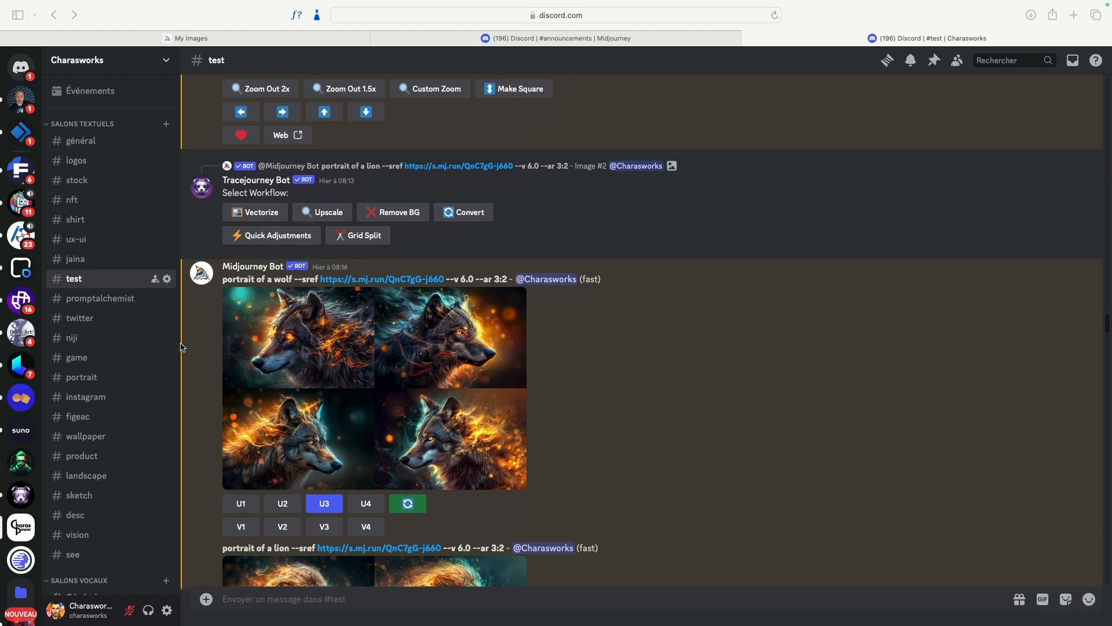
pyautogui.click(410, 353)
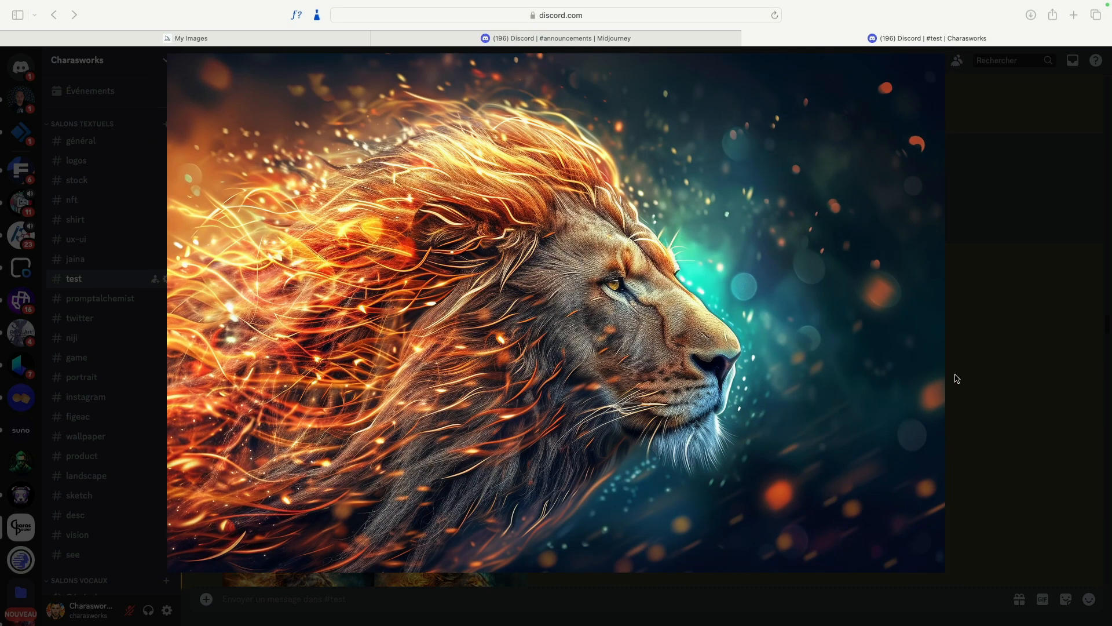
pyautogui.click(927, 381)
pyautogui.scroll(-1, 927, 382)
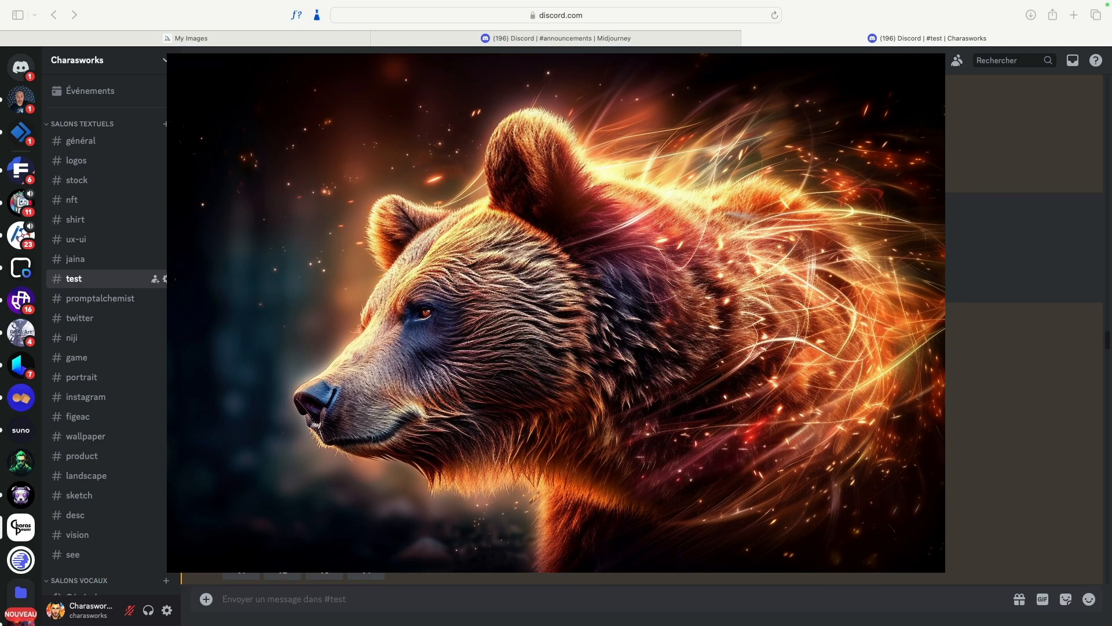
# - Examine the futuristic silver car reference image and the first "A batmobile" --sref grid at enlarged size
pyautogui.scroll(-7, 476, 411)
pyautogui.scroll(-1, 477, 413)
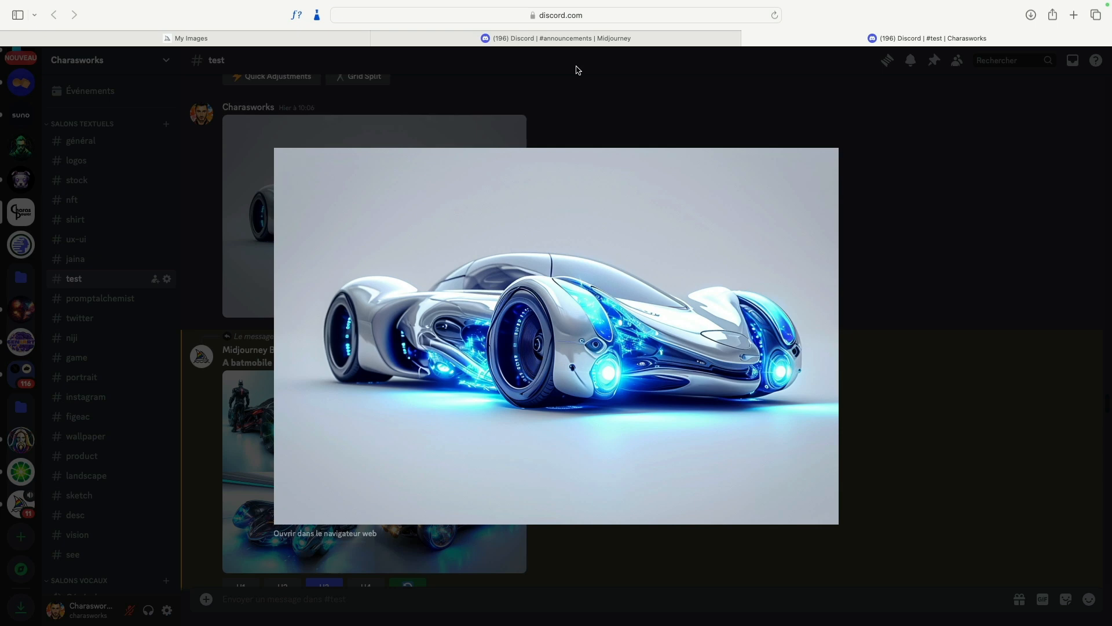
pyautogui.click(581, 70)
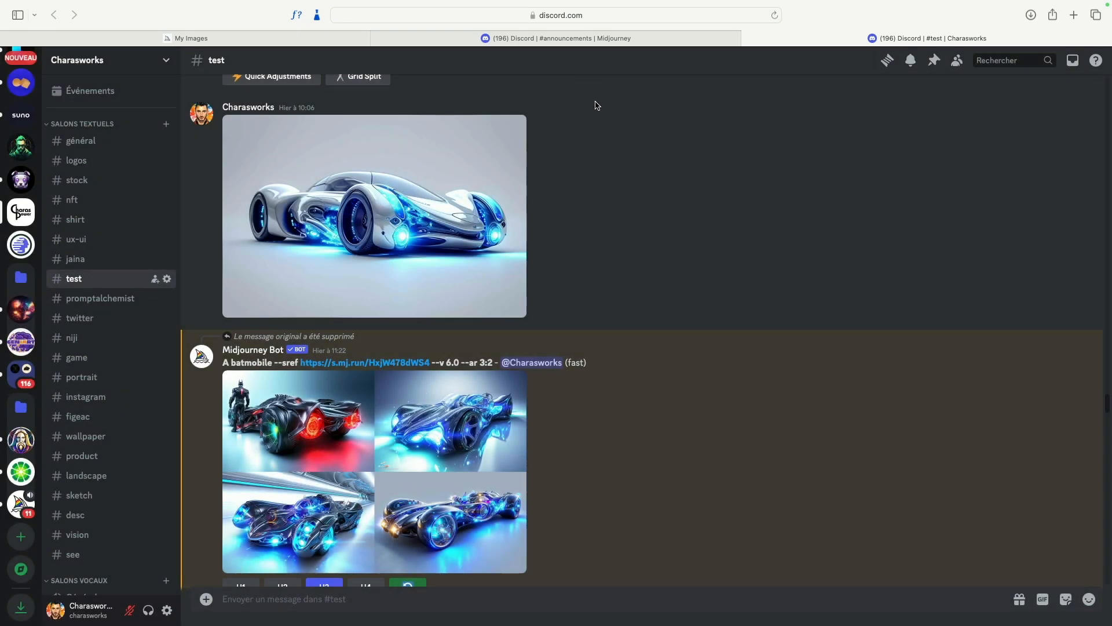
pyautogui.scroll(-2, 701, 188)
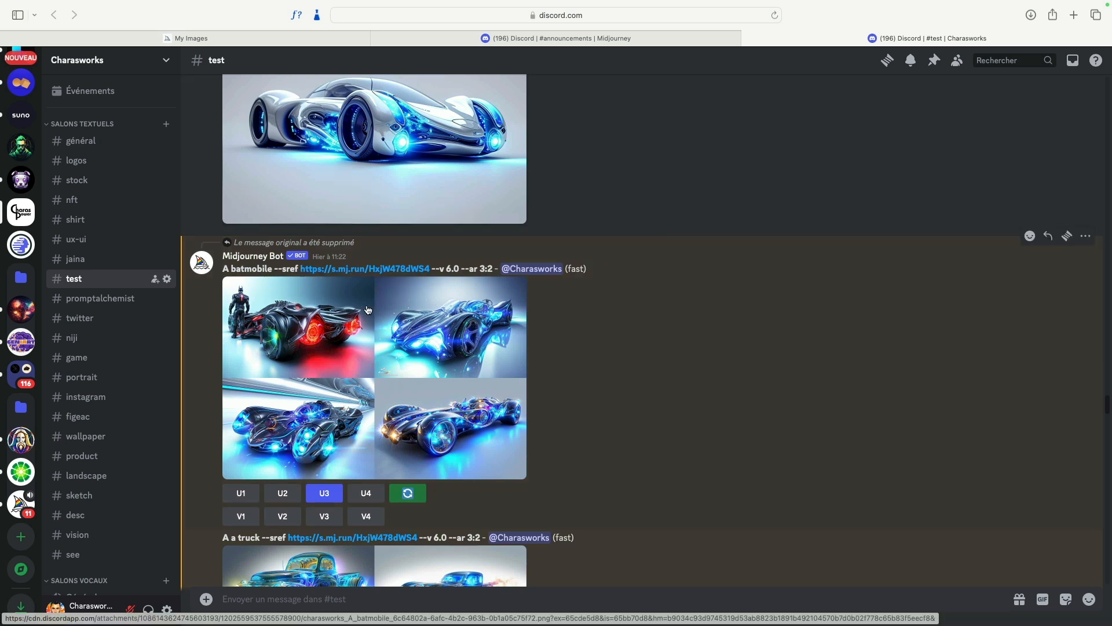
pyautogui.click(341, 376)
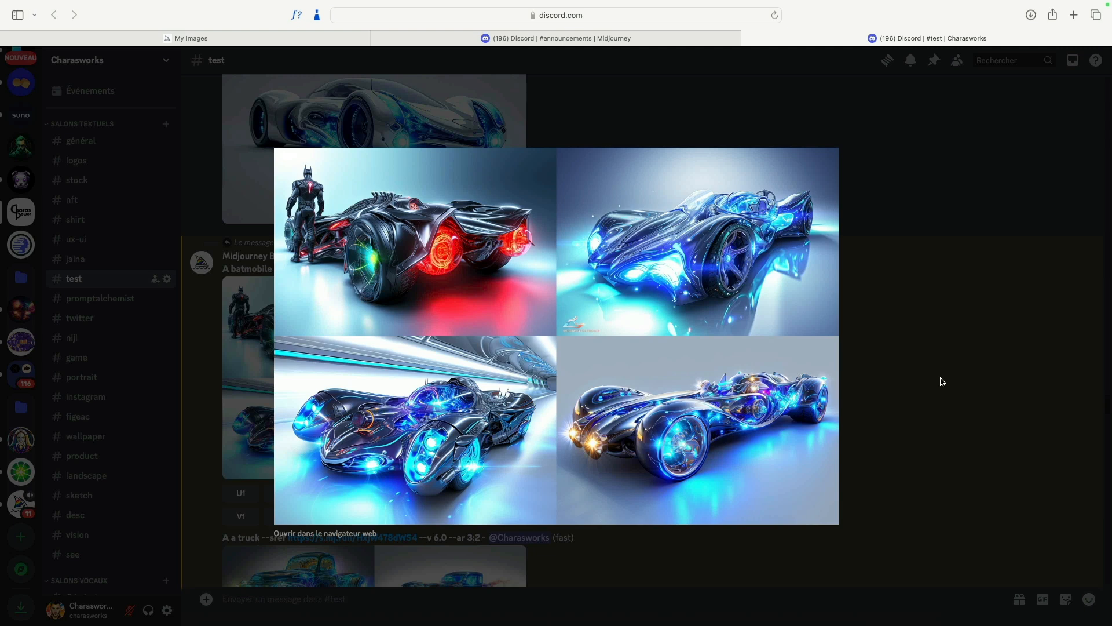
pyautogui.click(942, 381)
# - View the "A a truck" --sref grid and the second "A batmobile" grid enlarged
pyautogui.scroll(-3, 640, 364)
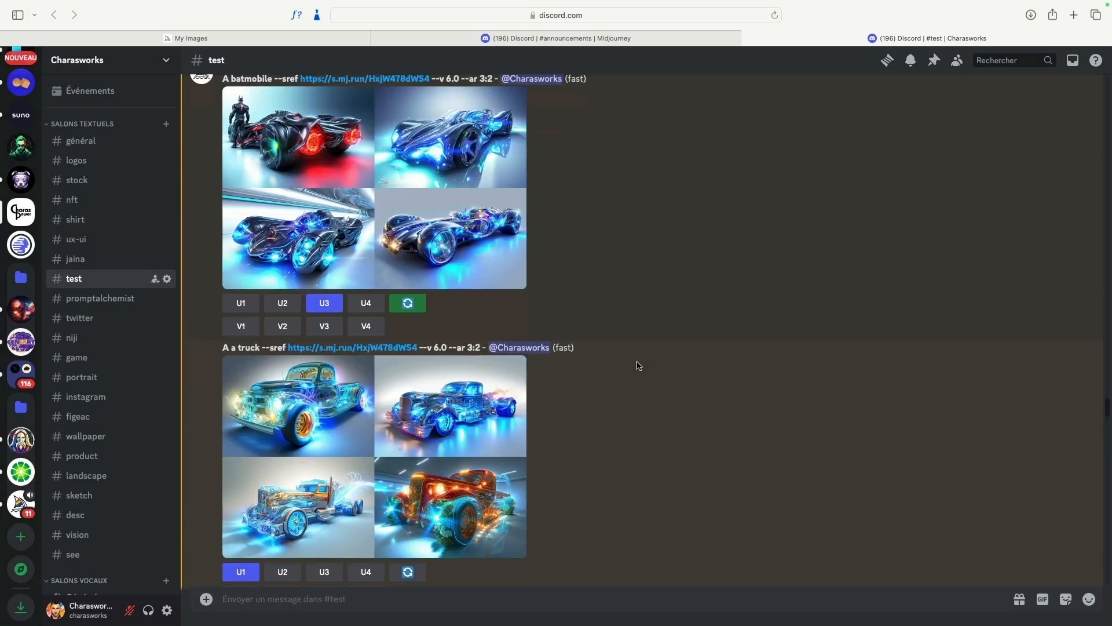
pyautogui.click(431, 428)
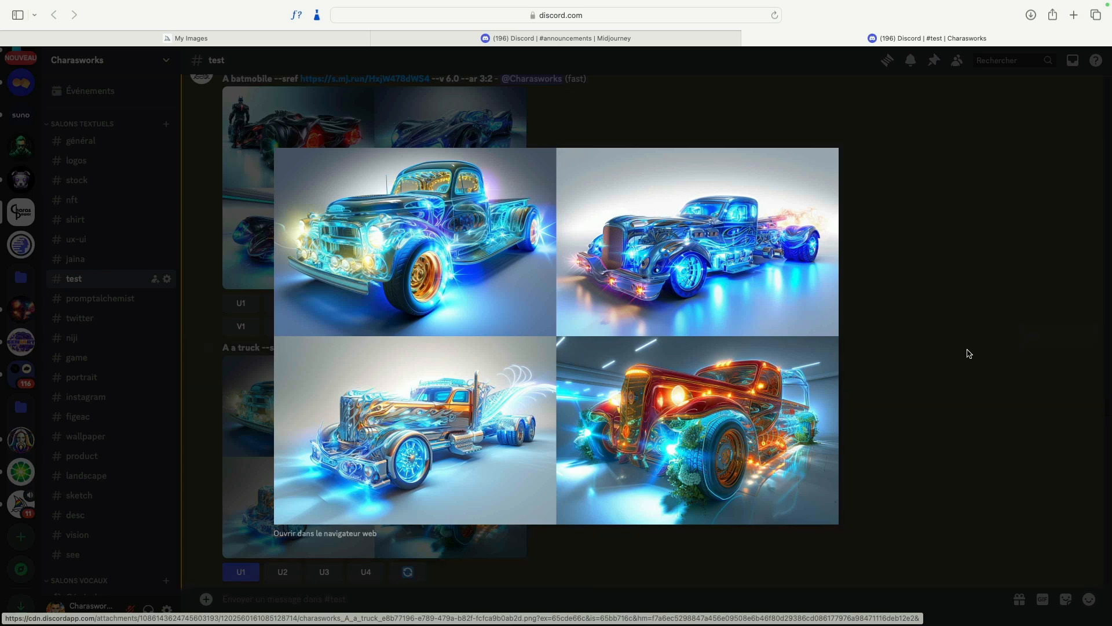
pyautogui.click(946, 355)
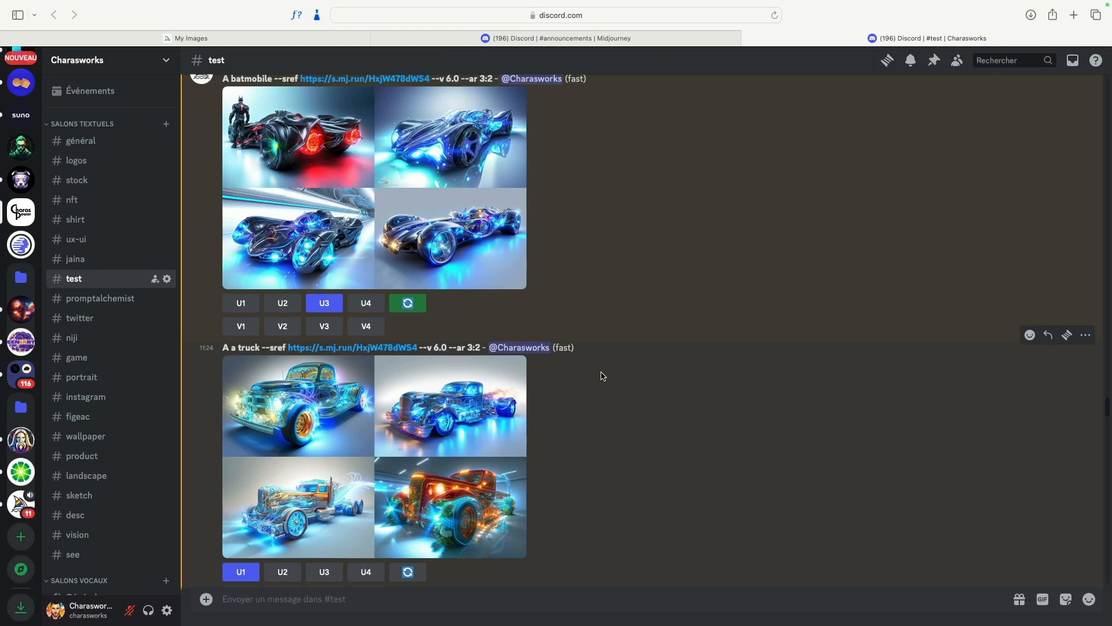
pyautogui.scroll(-6, 603, 376)
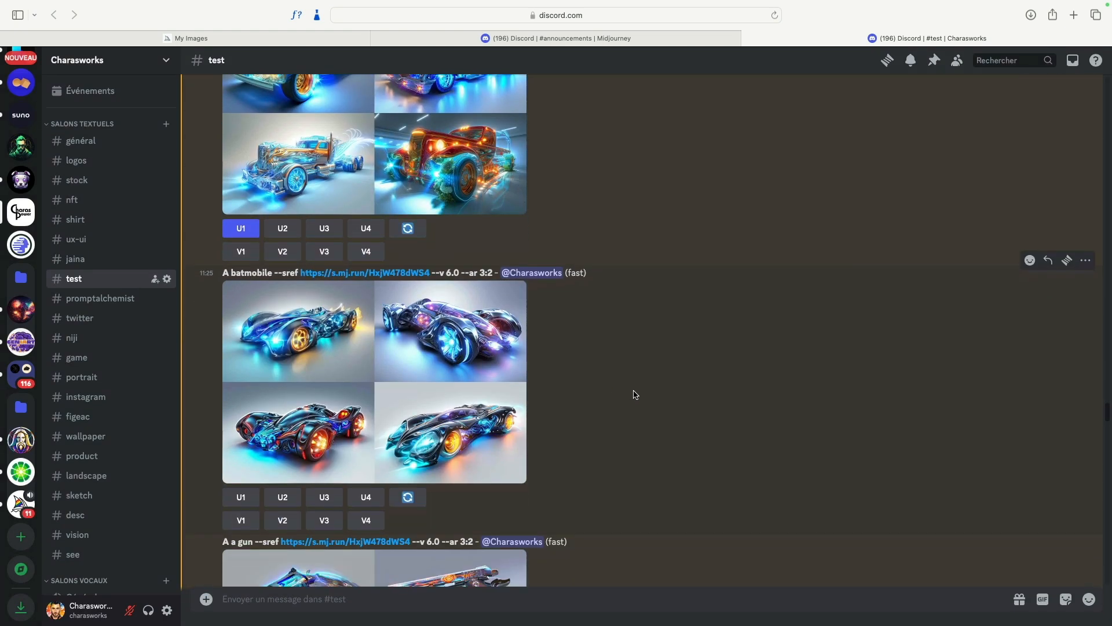
pyautogui.click(457, 374)
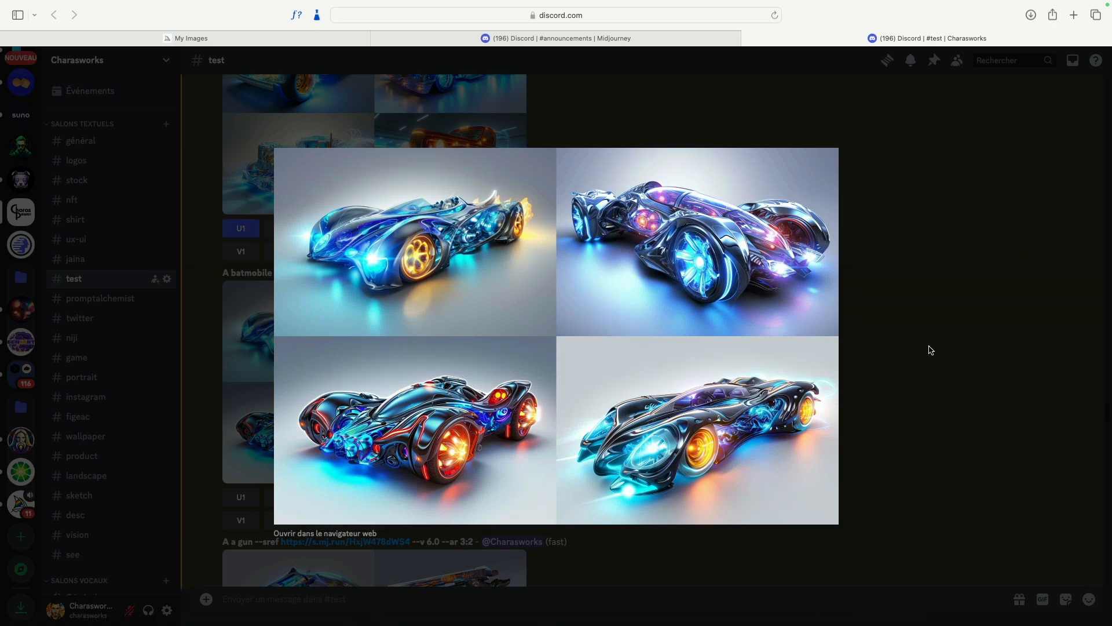
pyautogui.click(931, 350)
# - View the "A a gun" and "A queen" --sref grids enlarged to check how the car's style carries over
pyautogui.scroll(-4, 589, 351)
pyautogui.click(447, 349)
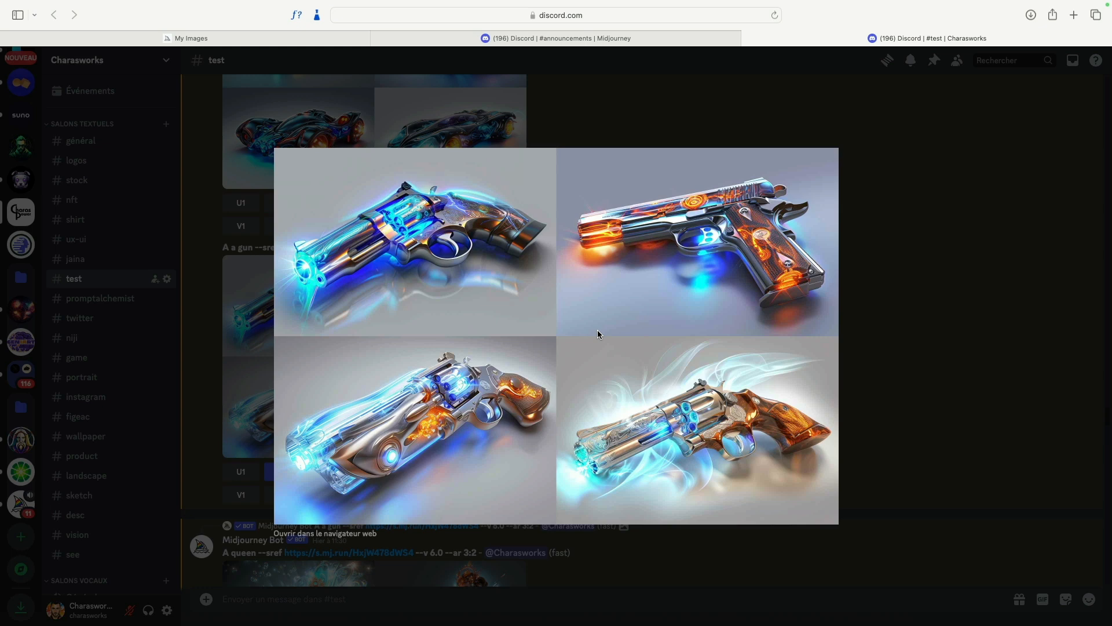
pyautogui.click(897, 328)
pyautogui.scroll(-5, 489, 392)
pyautogui.click(405, 384)
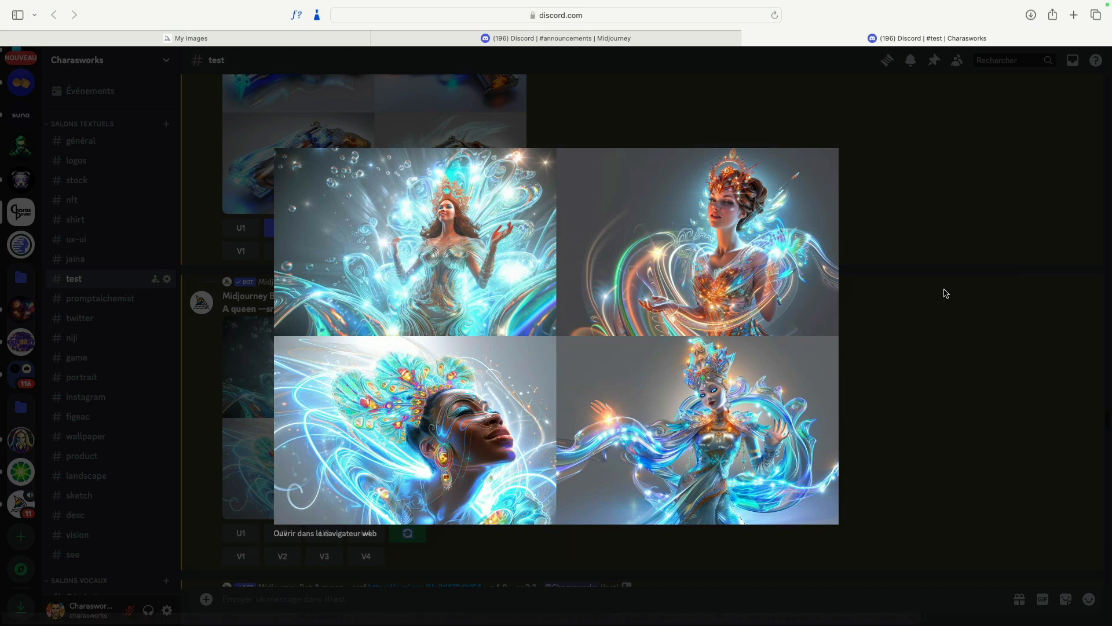
pyautogui.click(865, 316)
# - View the "Mario Bros" --sref grid enlarged, then close the preview
pyautogui.scroll(-5, 695, 318)
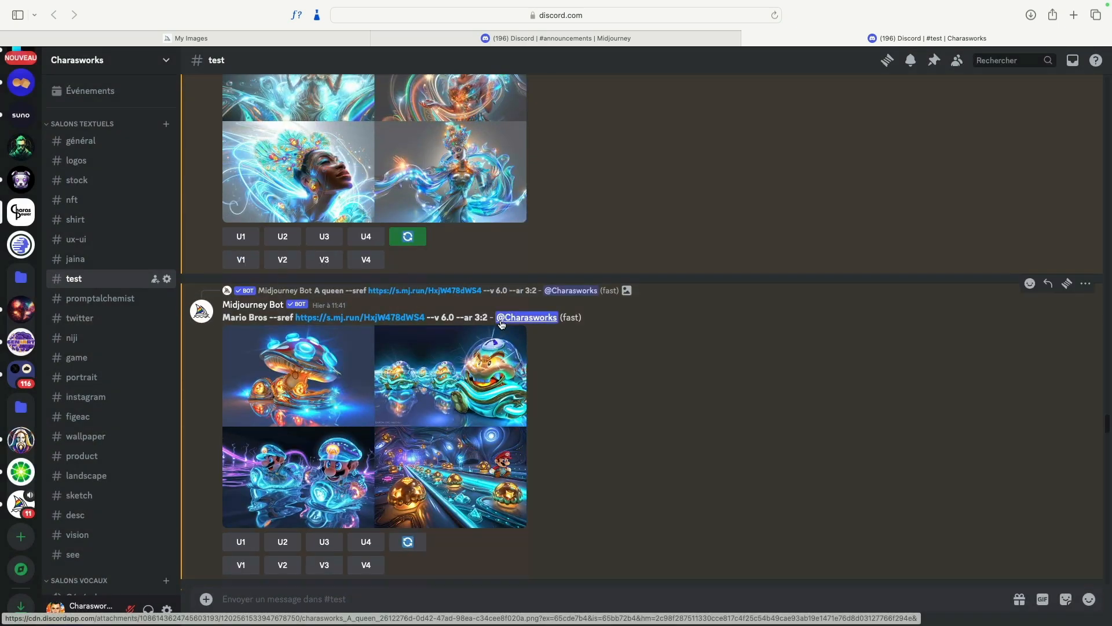
pyautogui.click(444, 418)
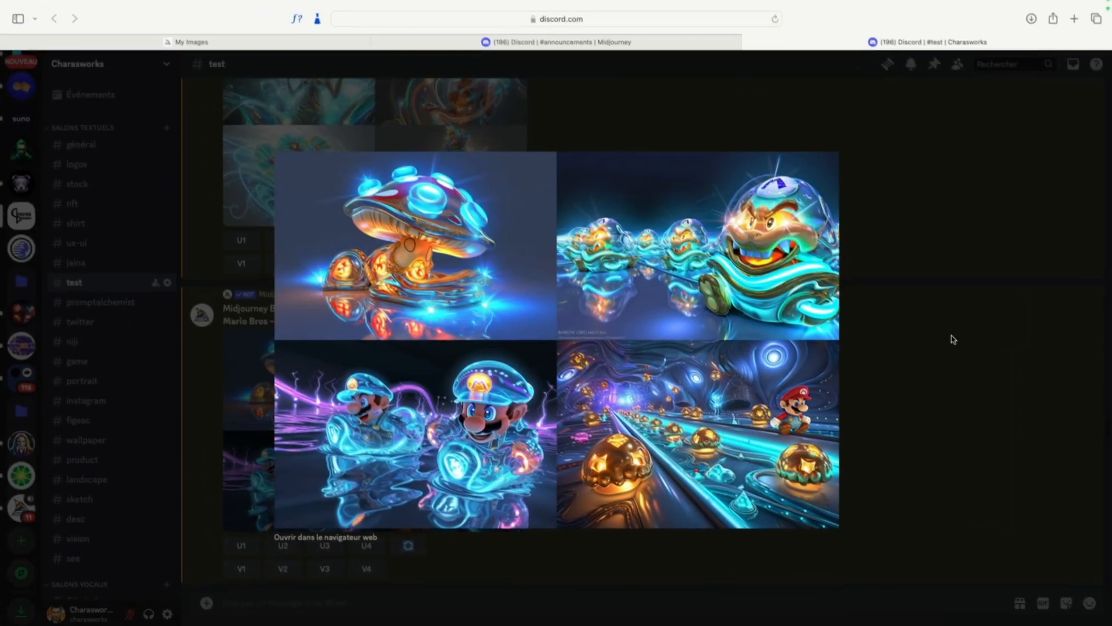
pyautogui.click(950, 340)
# - View the three anime reference images enlarged: the winged girl, the green-haired catgirl with wine and the blue-haired tattooed girl
pyautogui.scroll(-5, 602, 336)
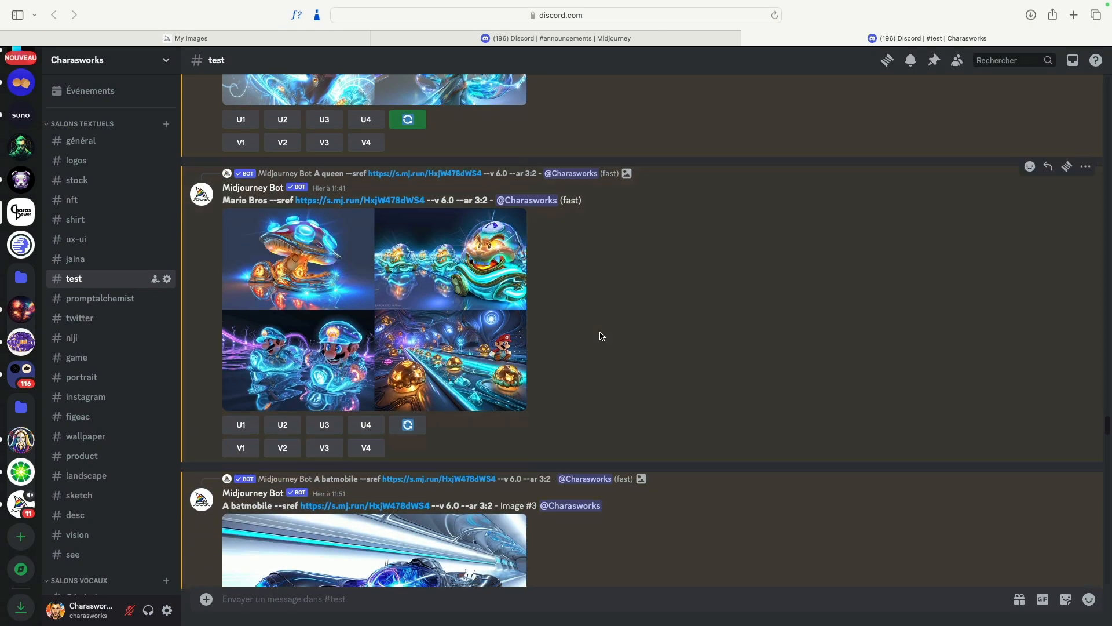
pyautogui.scroll(-10, 804, 234)
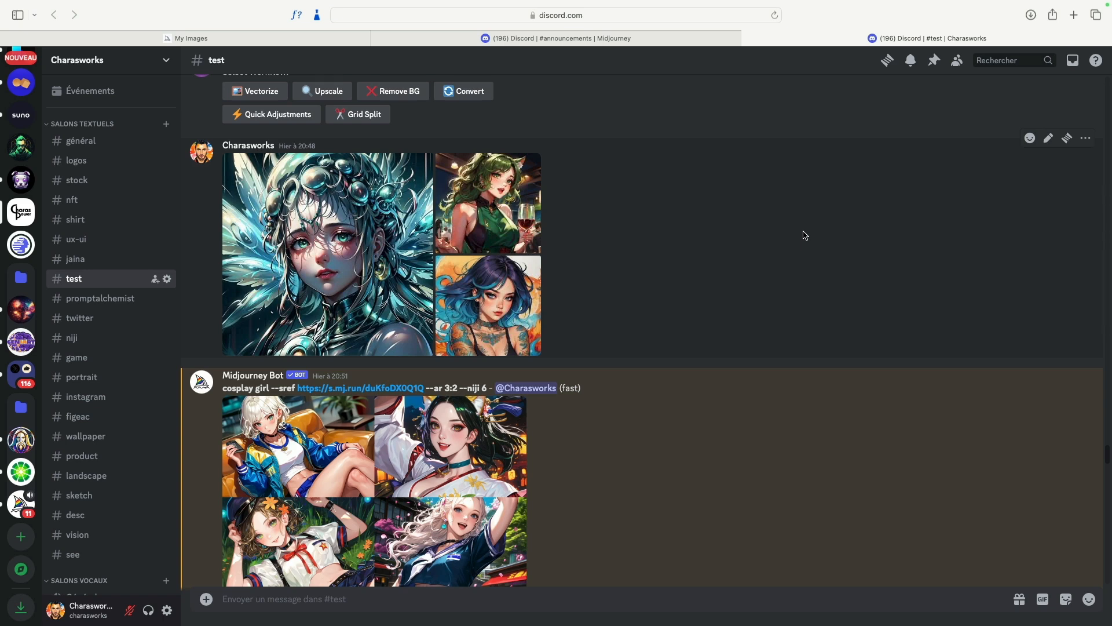
pyautogui.click(305, 214)
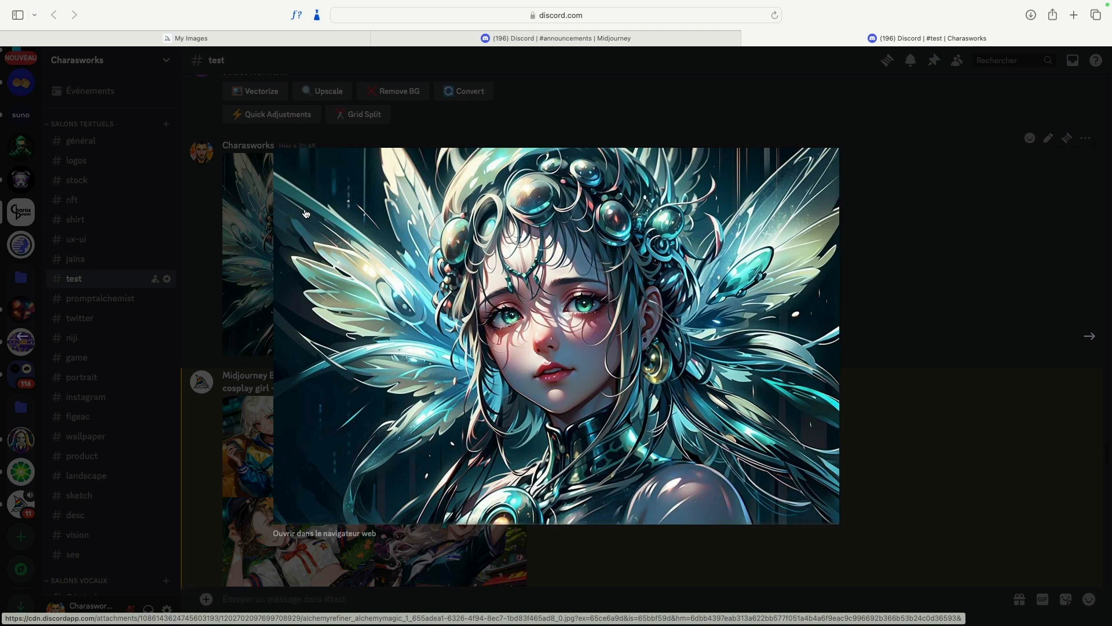
pyautogui.click(1088, 340)
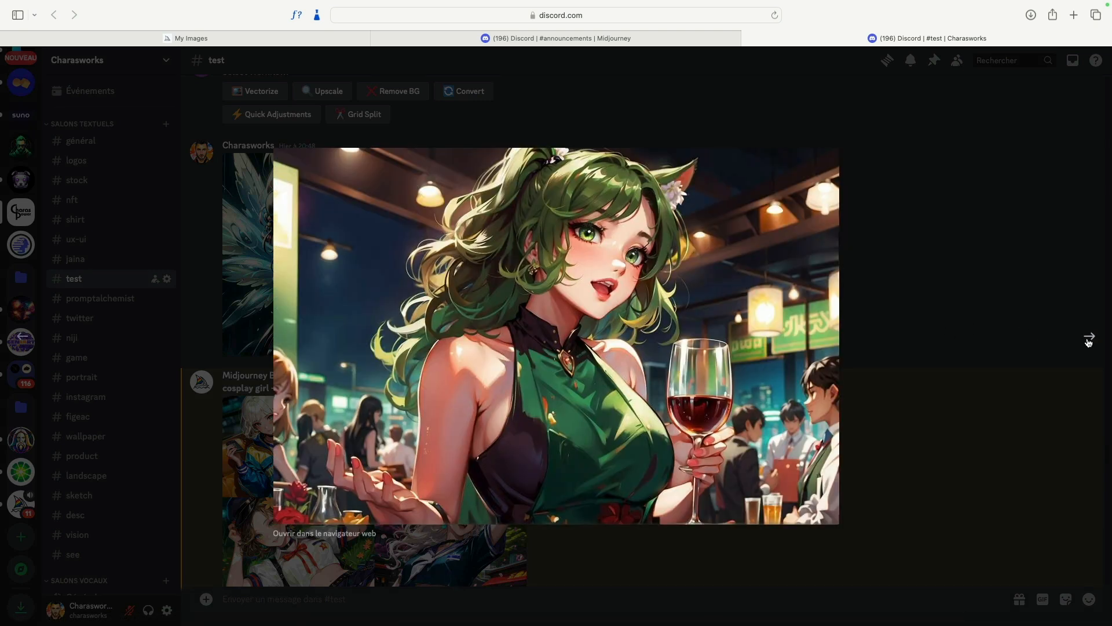
pyautogui.click(1088, 339)
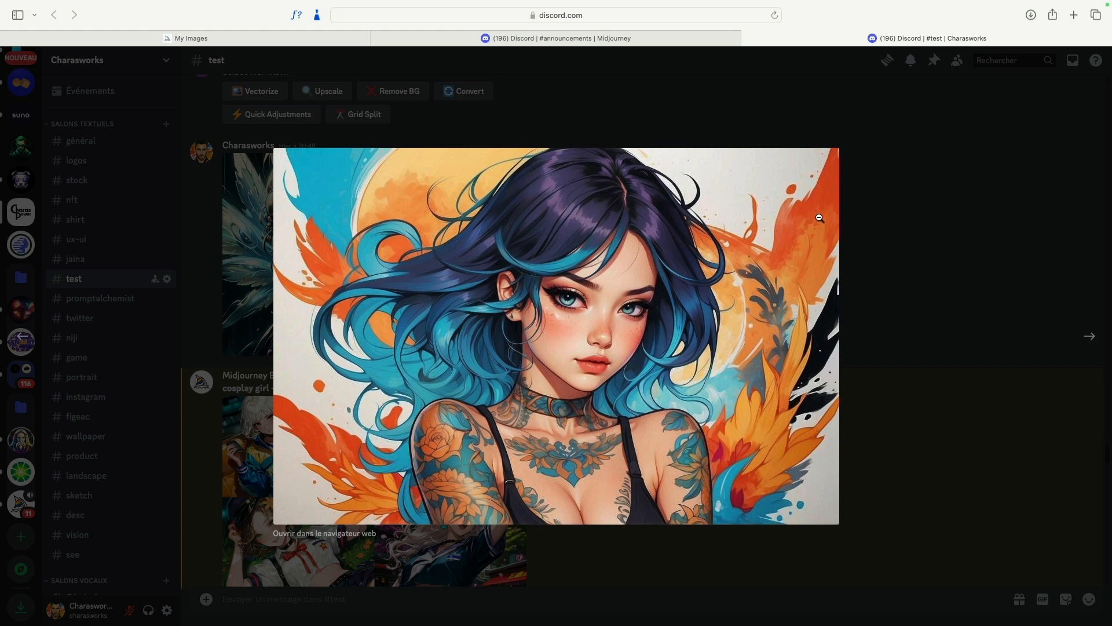
pyautogui.click(663, 102)
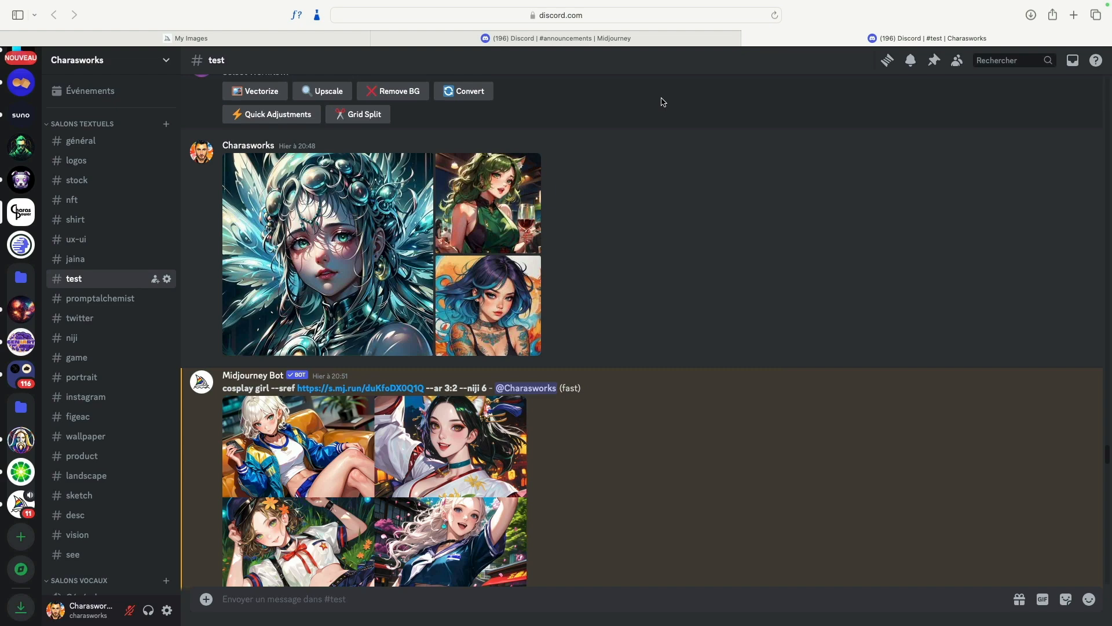
pyautogui.click(508, 193)
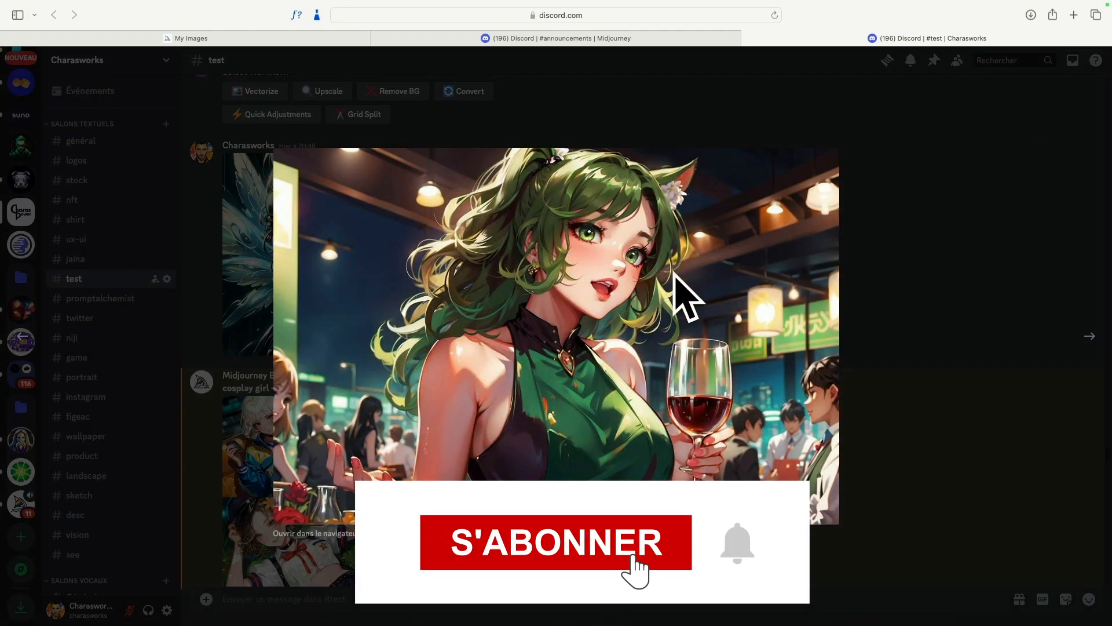
pyautogui.click(858, 332)
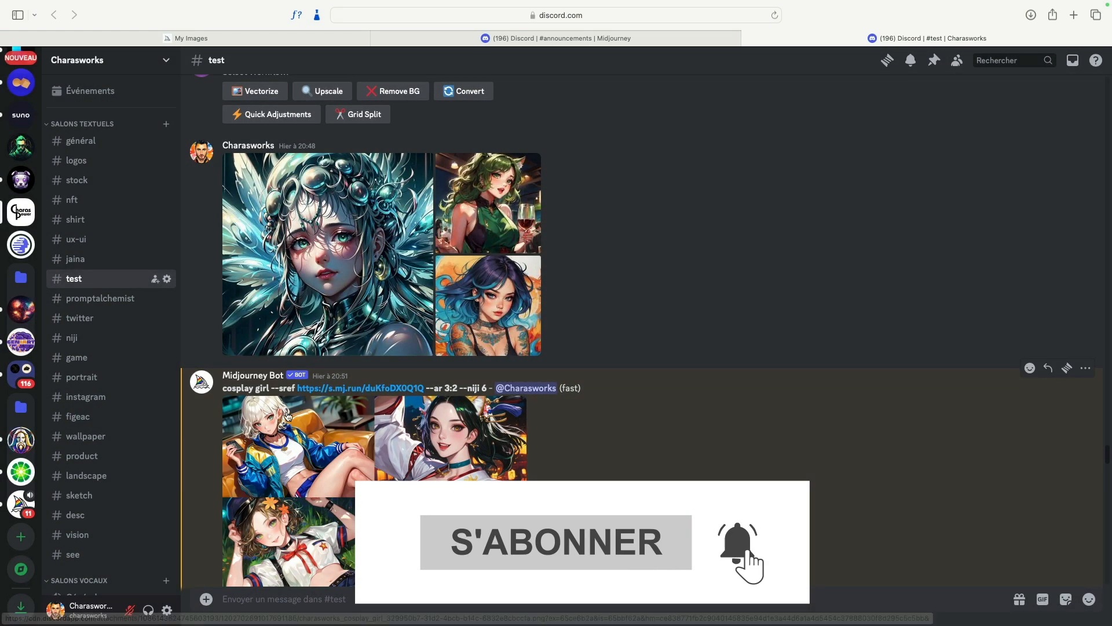
# - View the first two "cosplay girl" --sref grids made with --niji 6 enlarged and compare them with their reference images
pyautogui.scroll(-2, 313, 405)
pyautogui.click(359, 399)
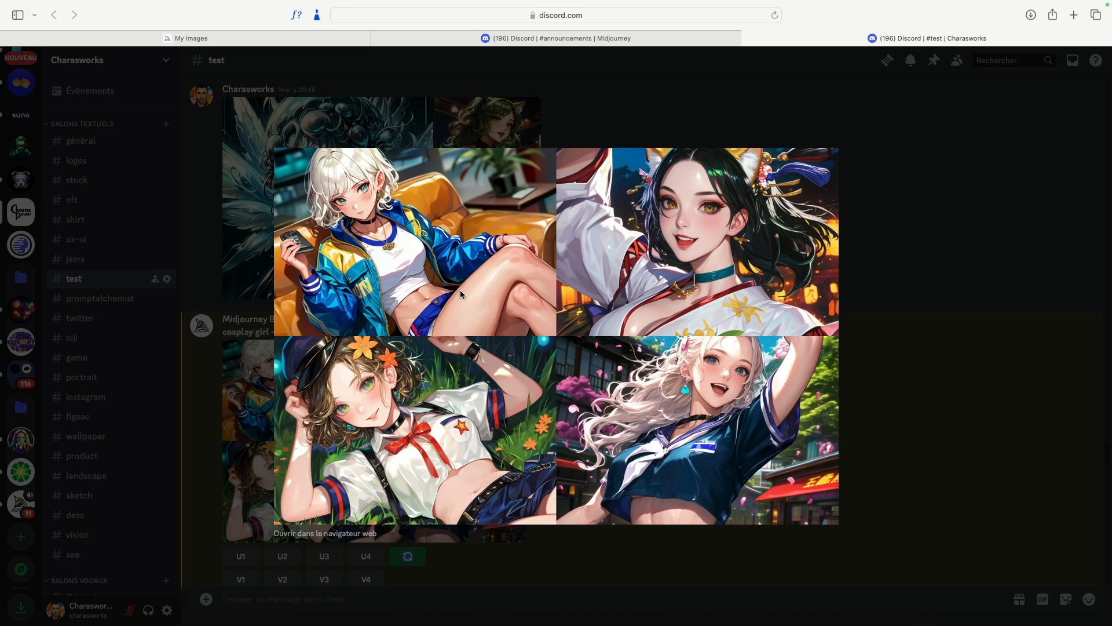
pyautogui.click(939, 292)
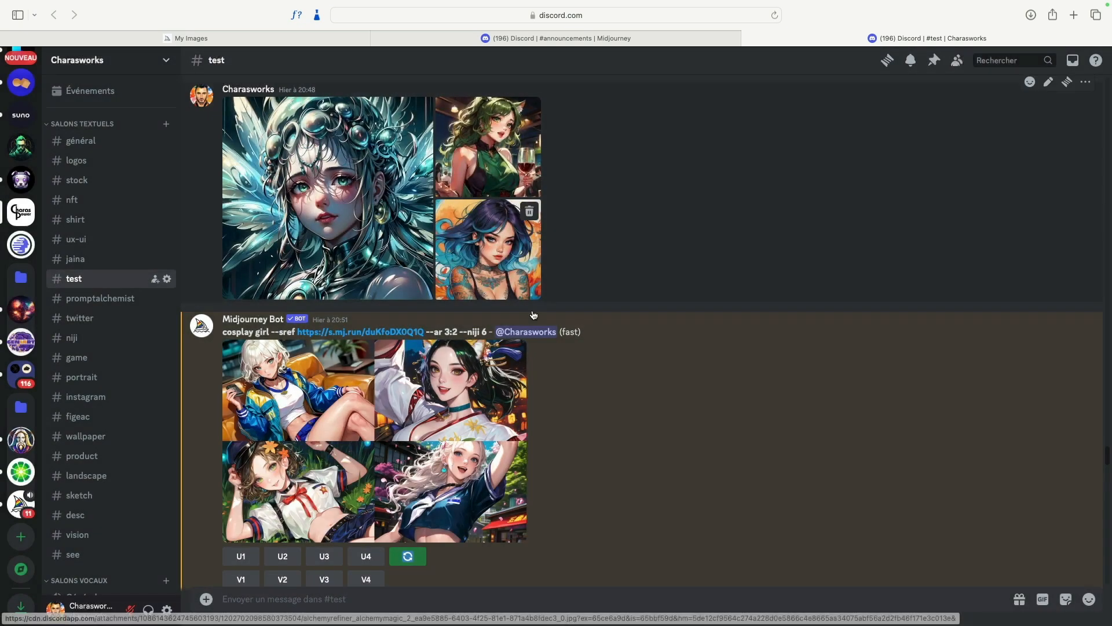
pyautogui.scroll(-5, 482, 353)
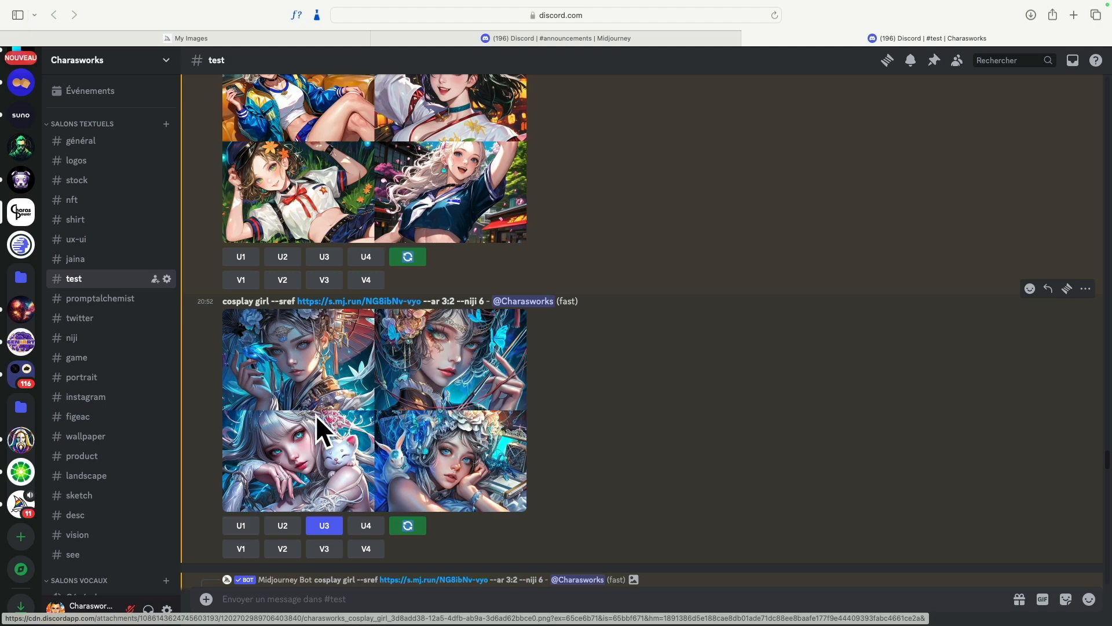
pyautogui.scroll(4, 400, 422)
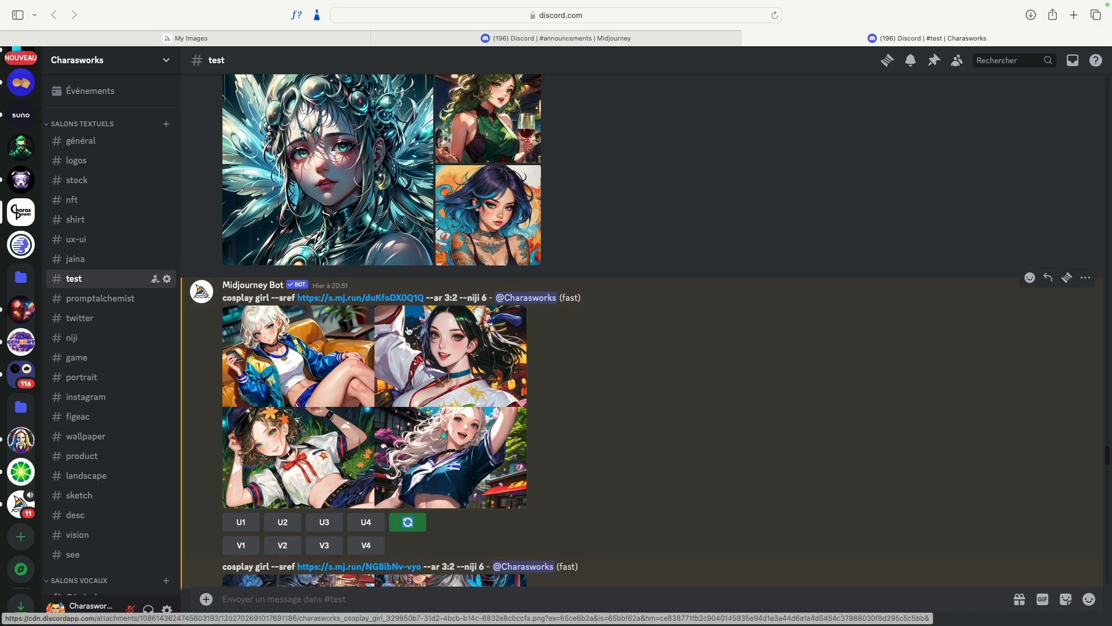
pyautogui.scroll(-5, 355, 415)
pyautogui.click(355, 415)
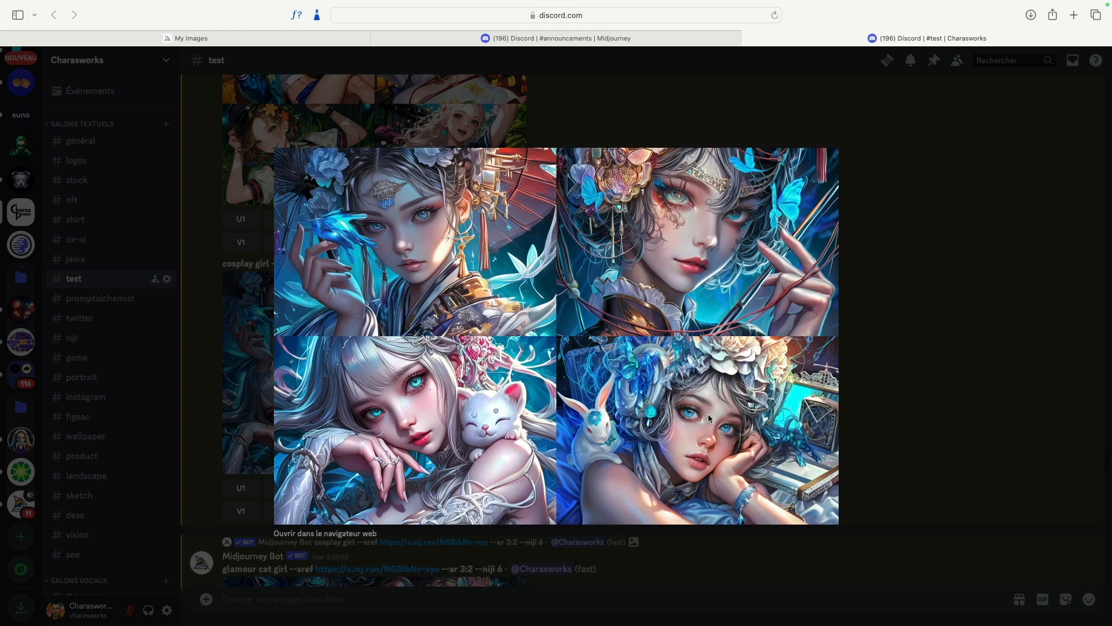
pyautogui.click(925, 412)
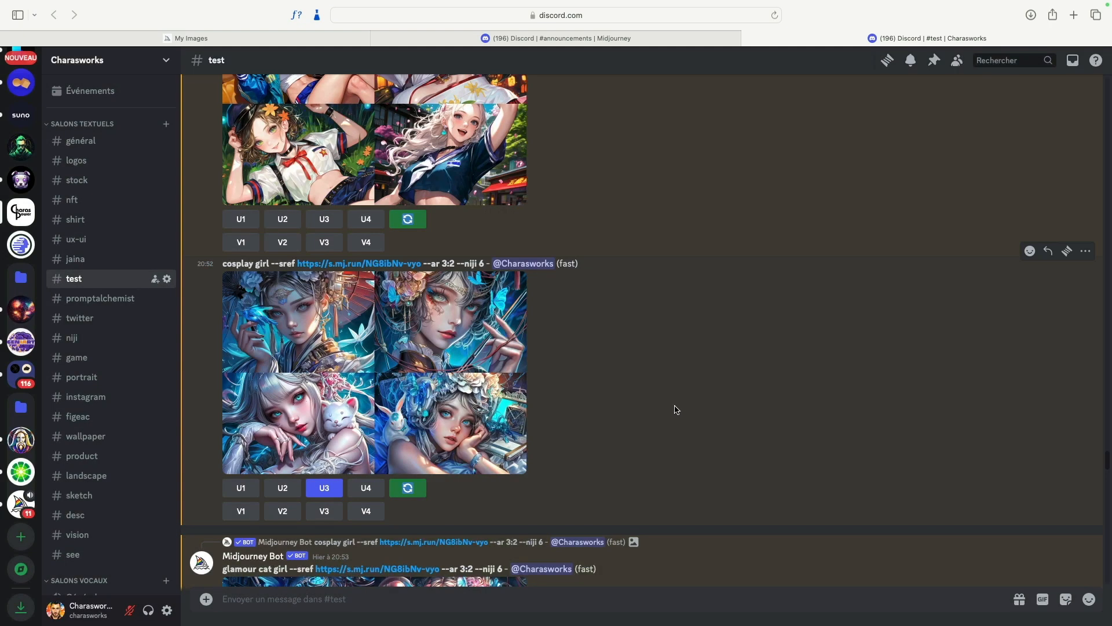
# - Look over the "glamour cat girl" grids, then return to the blue-haired tattooed girl reference image and view it enlarged
pyautogui.scroll(-6, 675, 409)
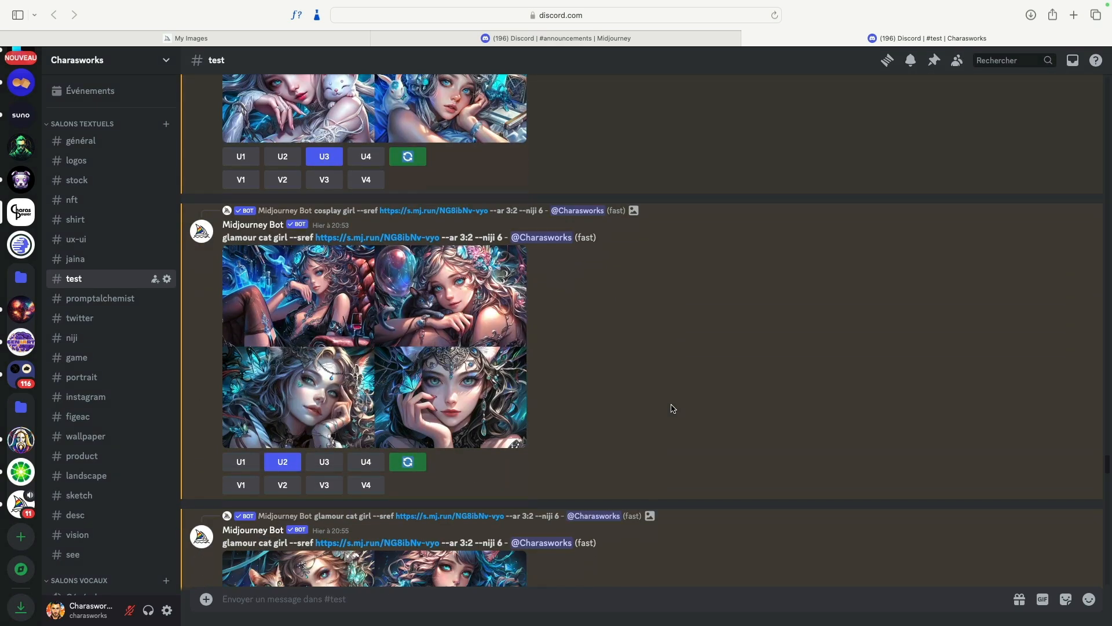
pyautogui.scroll(-5, 672, 407)
pyautogui.scroll(-4, 551, 365)
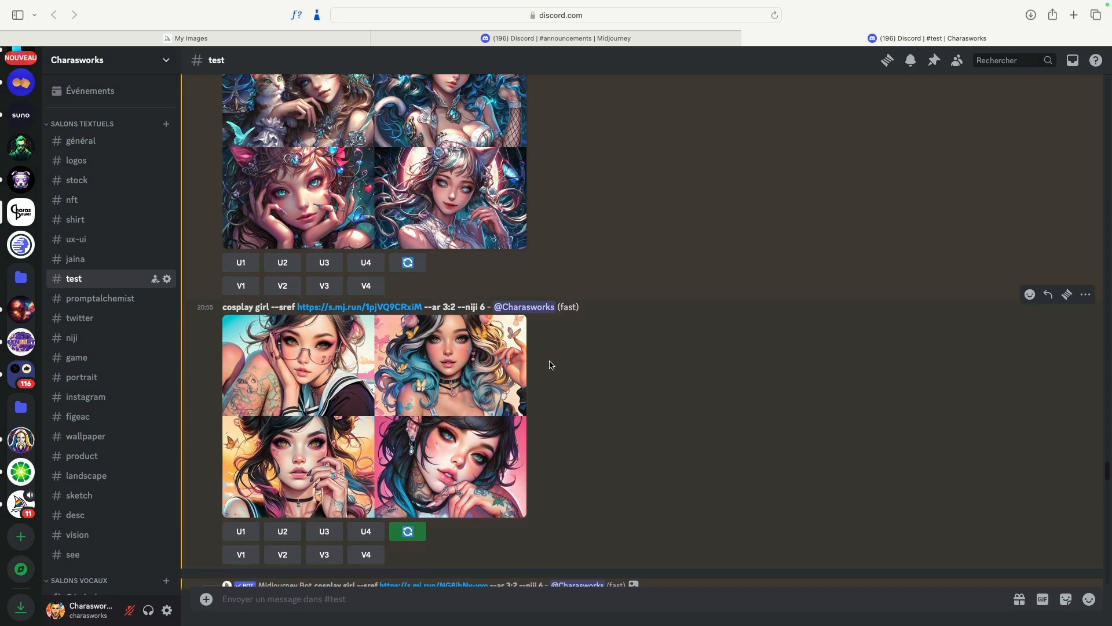
pyautogui.scroll(-7, 551, 365)
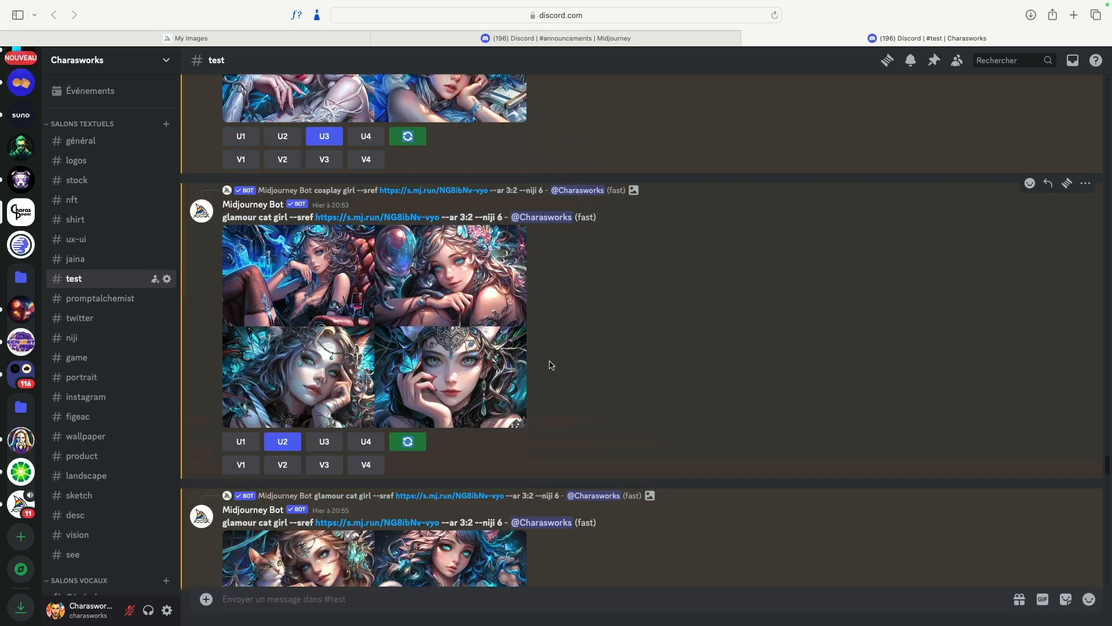
pyautogui.scroll(7, 550, 365)
pyautogui.scroll(1, 494, 265)
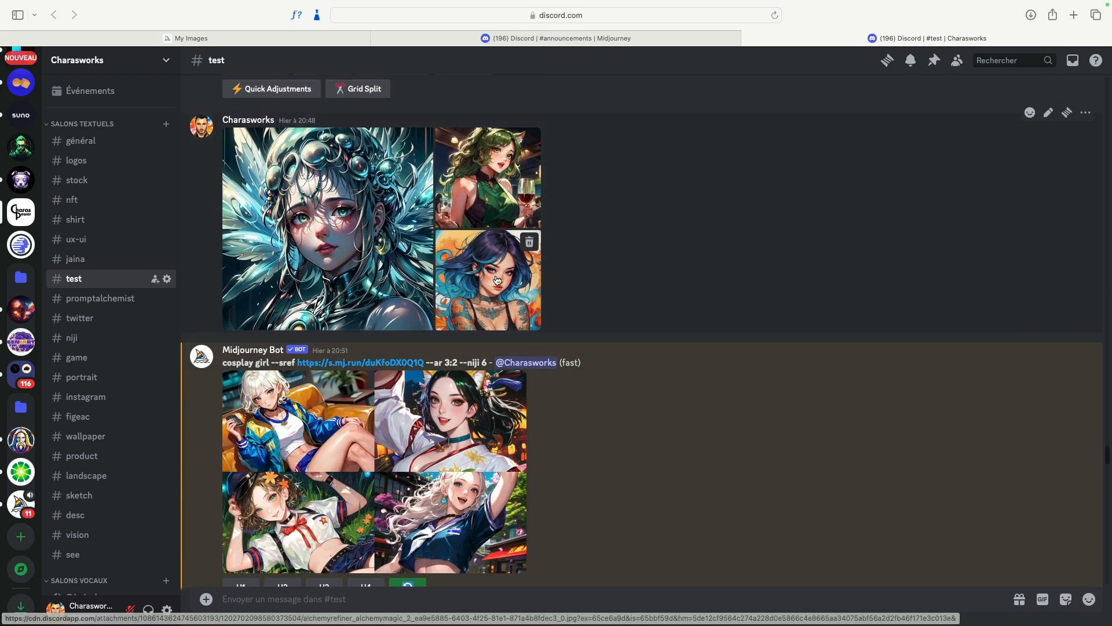
pyautogui.click(496, 279)
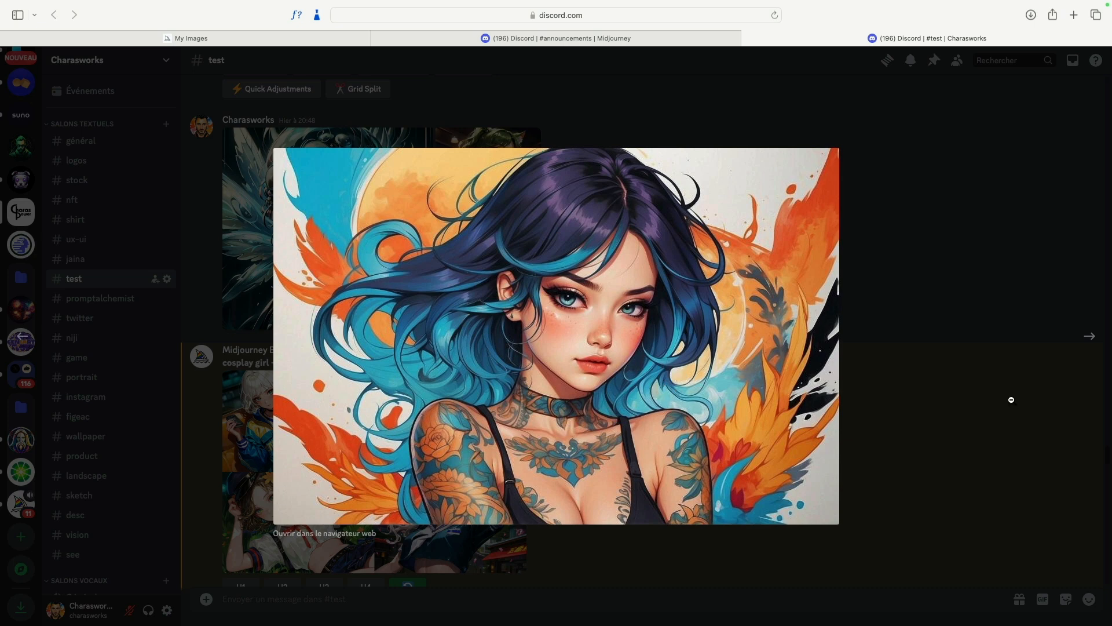
pyautogui.click(542, 105)
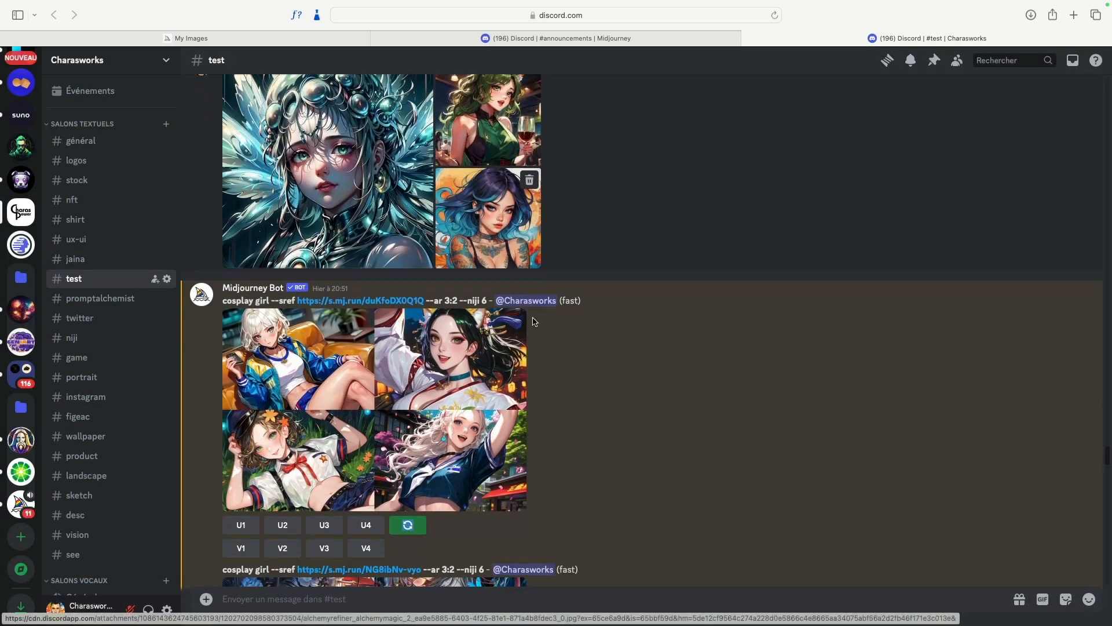
# - View the "cosplay girl" --sref grid based on the tattooed girl reference enlarged, then close the preview
pyautogui.scroll(-10, 530, 322)
pyautogui.scroll(-5, 530, 320)
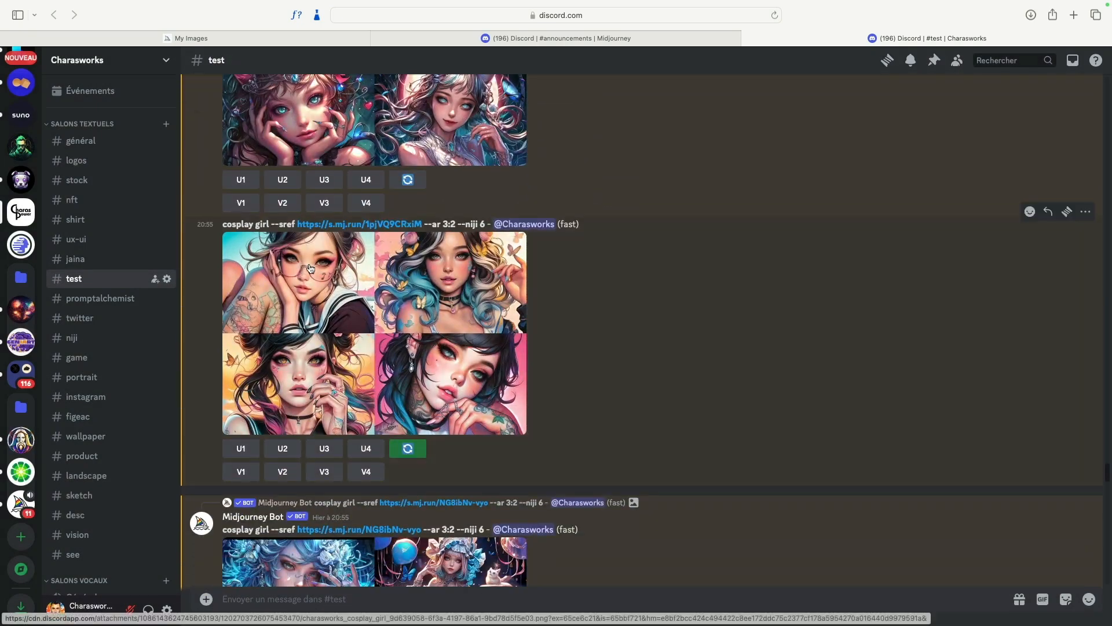
pyautogui.click(458, 323)
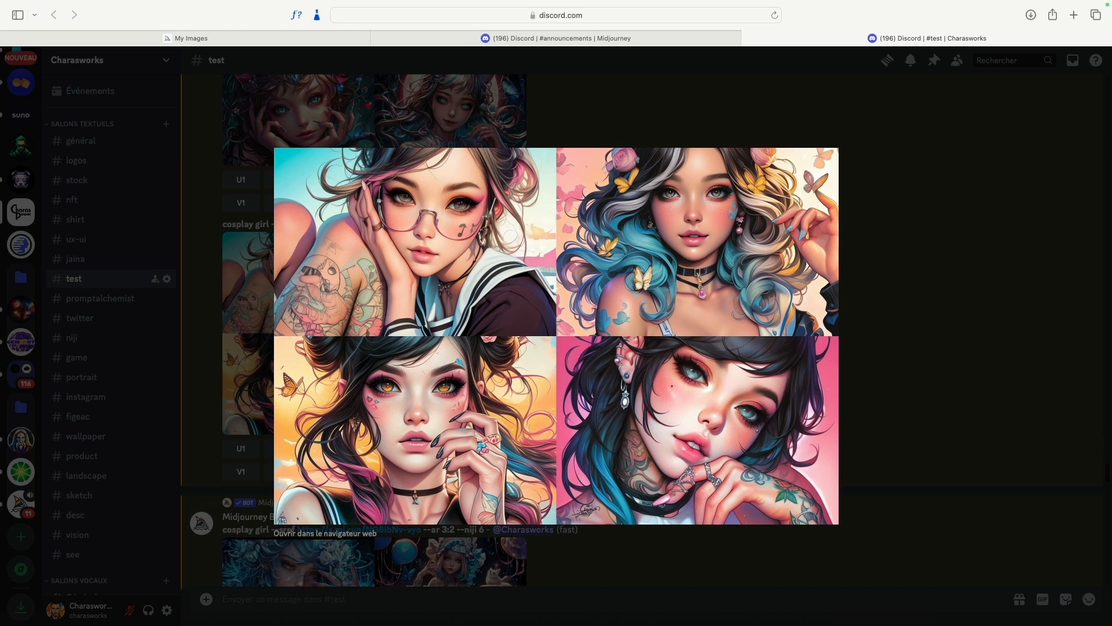
pyautogui.click(971, 370)
# - View the "catgirl holding a glass of wine at a networking event" --sref grid enlarged, then close it
pyautogui.scroll(-10, 776, 363)
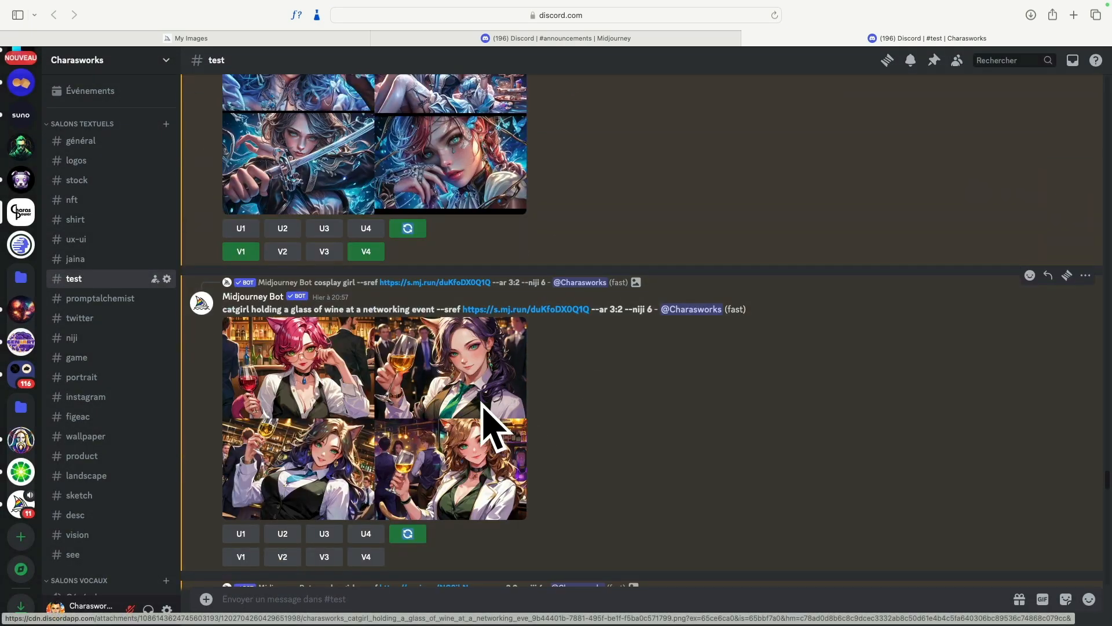
pyautogui.scroll(-2, 489, 427)
pyautogui.click(474, 375)
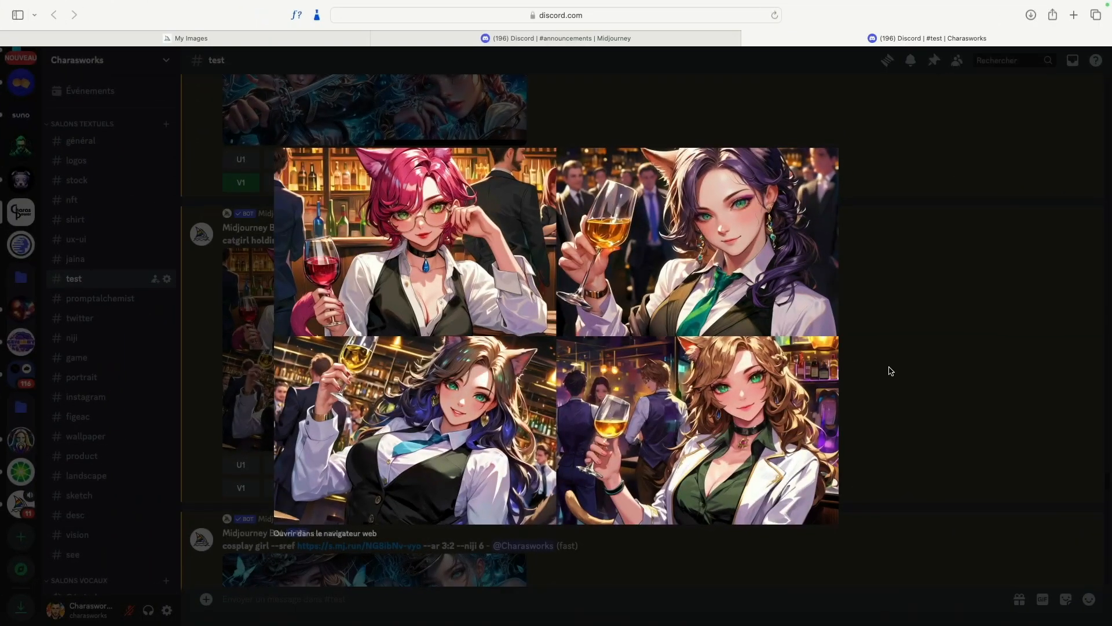
pyautogui.click(821, 377)
# - Find the "portrait of a panther" --sw results and highlight the --sw stylization strength line in the Midjourney announcement
pyautogui.scroll(-10, 572, 393)
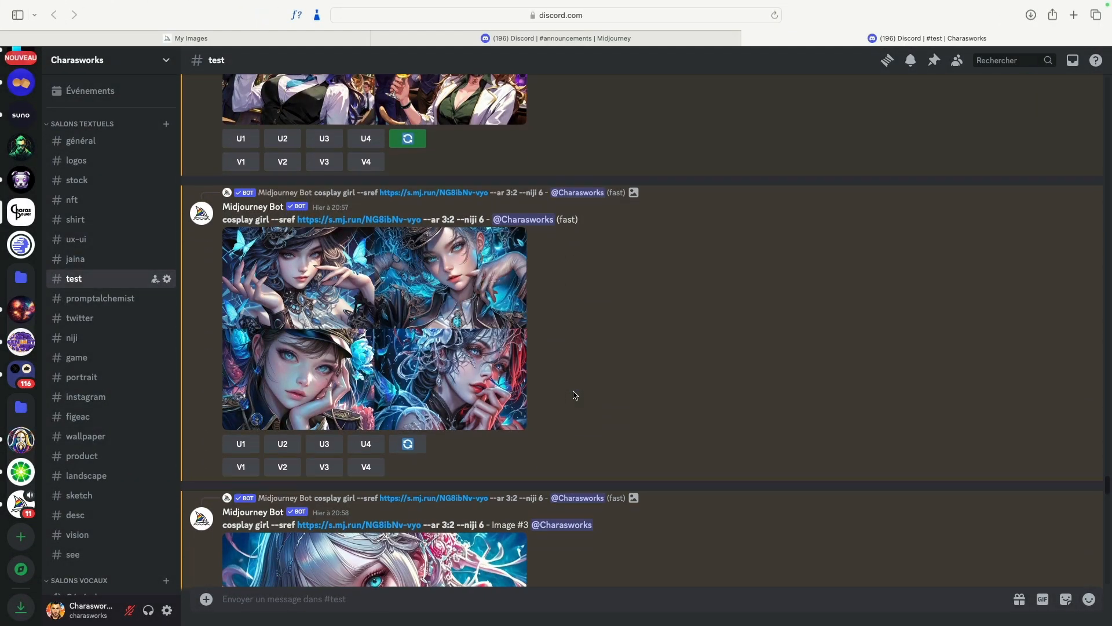
pyautogui.scroll(-10, 573, 393)
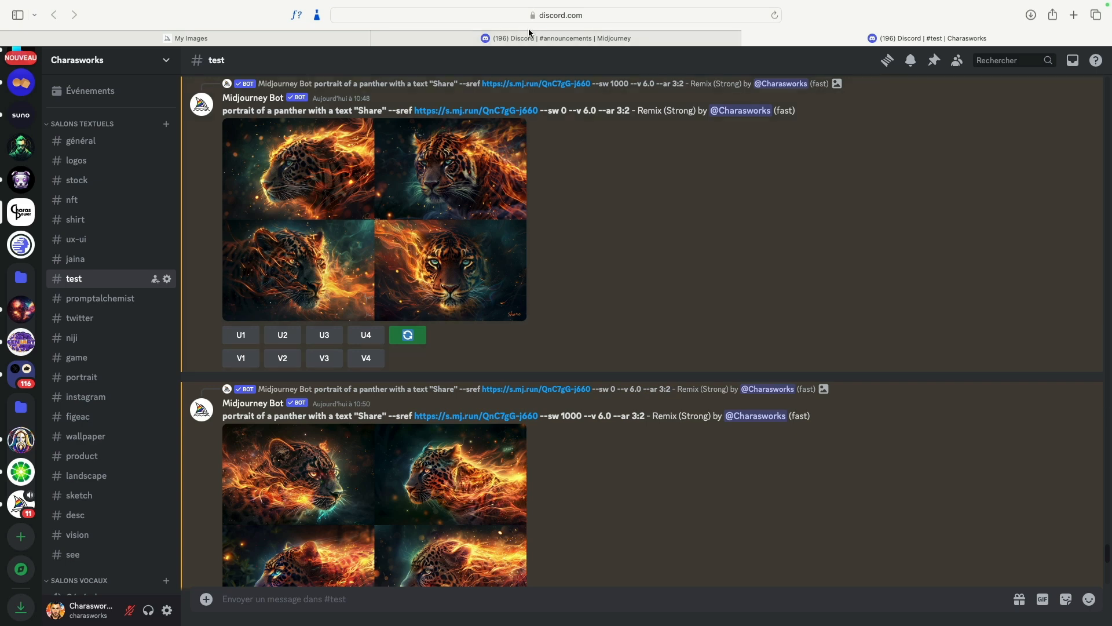
pyautogui.click(556, 38)
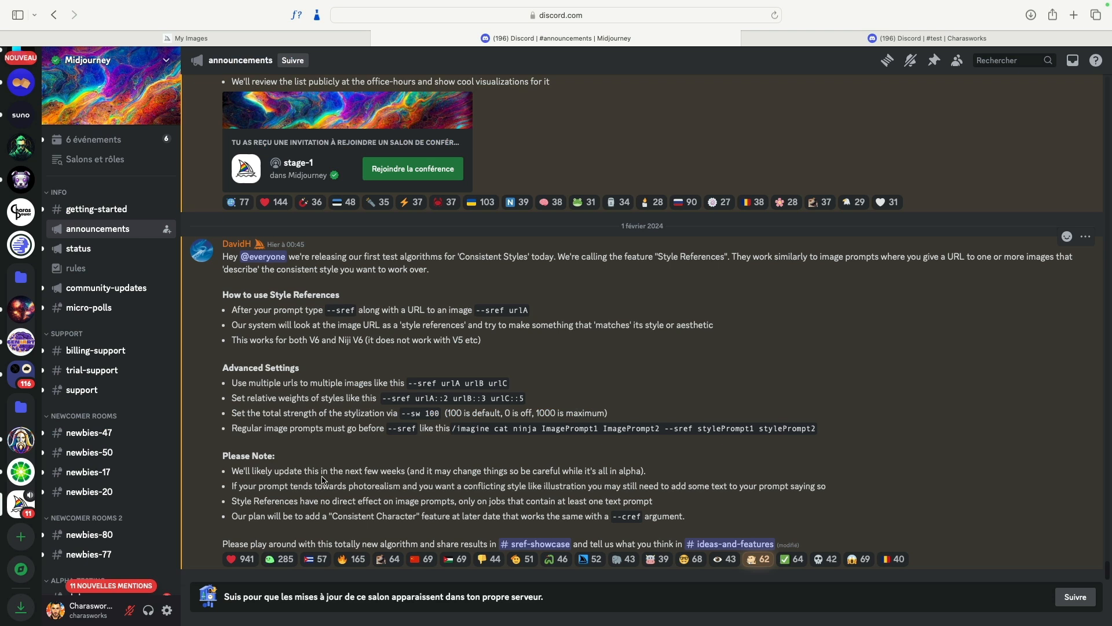
pyautogui.moveTo(318, 413); pyautogui.dragTo(417, 413)
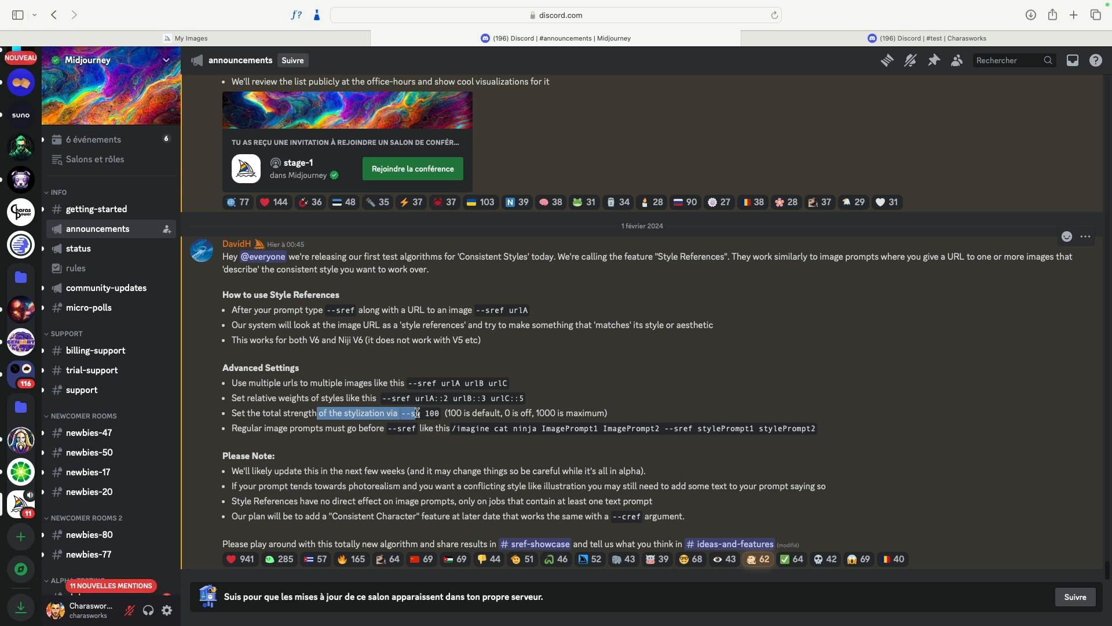
# - Back in the test channel, compare the "portrait of a panther" grids with --sw 0 and --sw 1000 at enlarged size
pyautogui.click(826, 42)
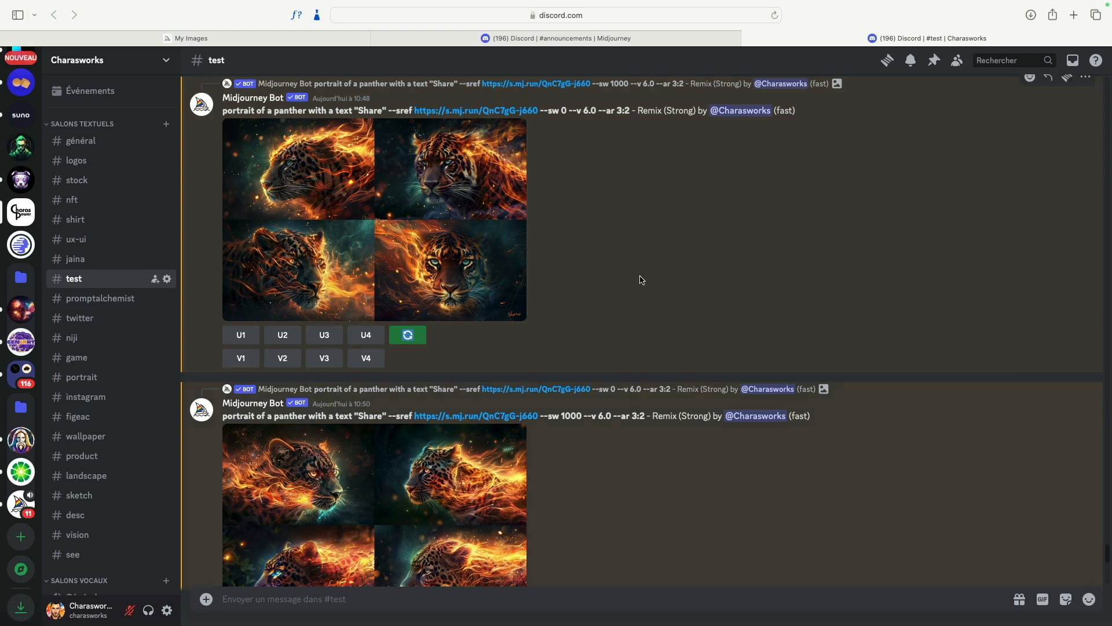
pyautogui.scroll(-2, 637, 374)
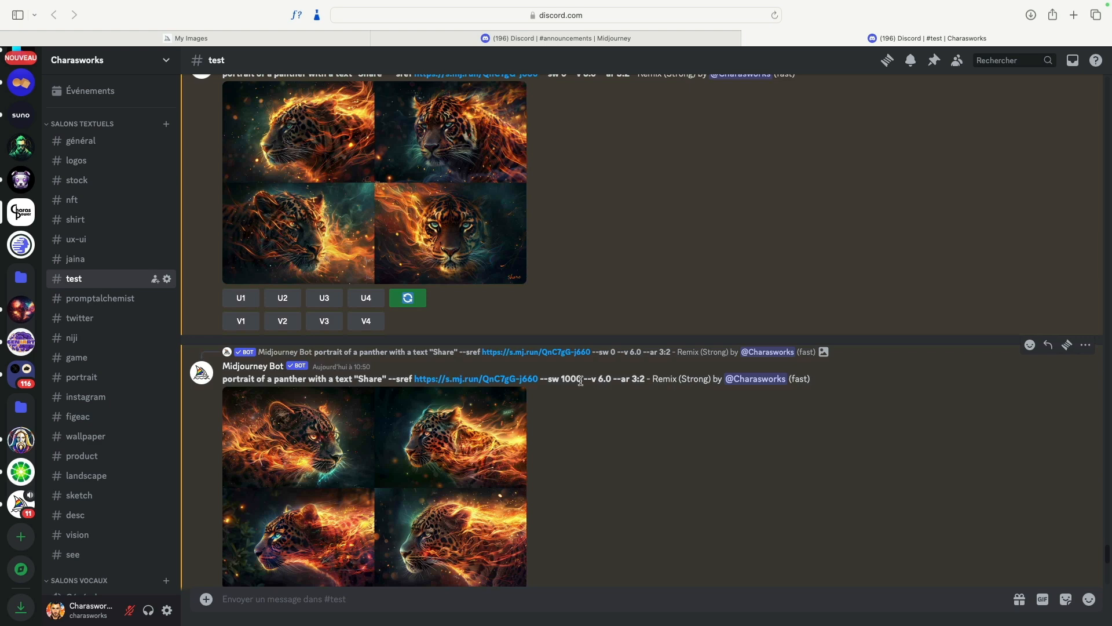
pyautogui.click(454, 202)
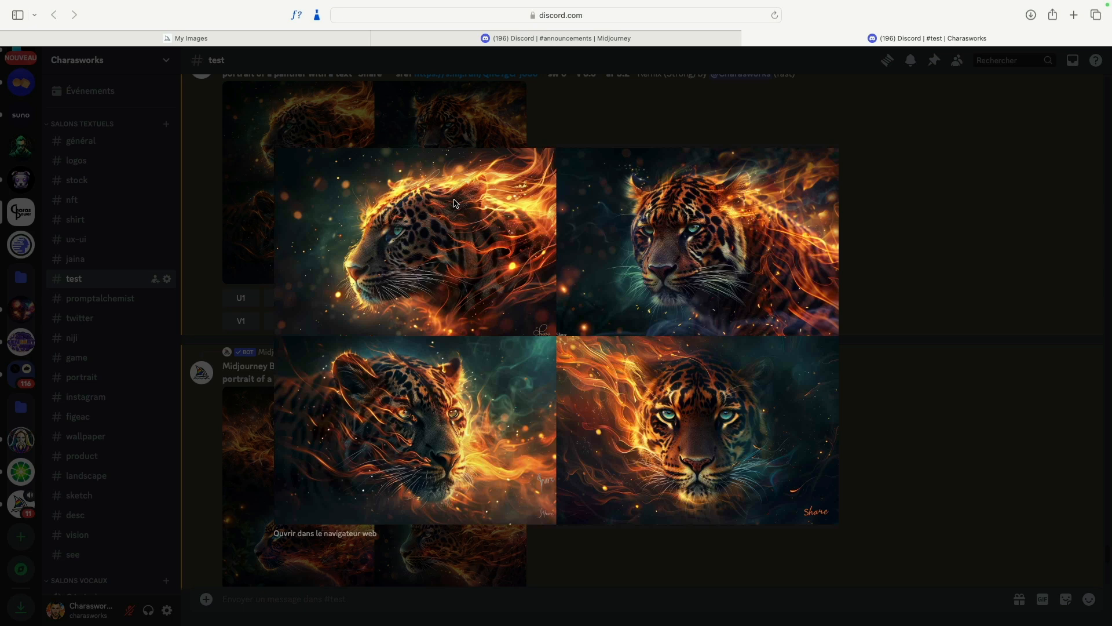
pyautogui.click(1003, 263)
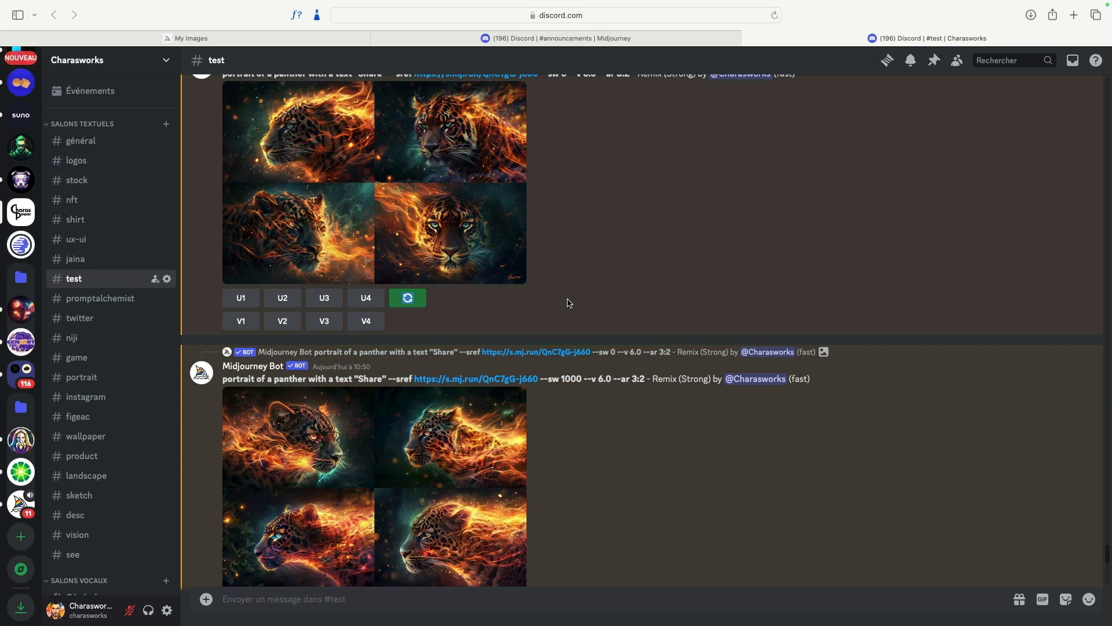
pyautogui.click(498, 208)
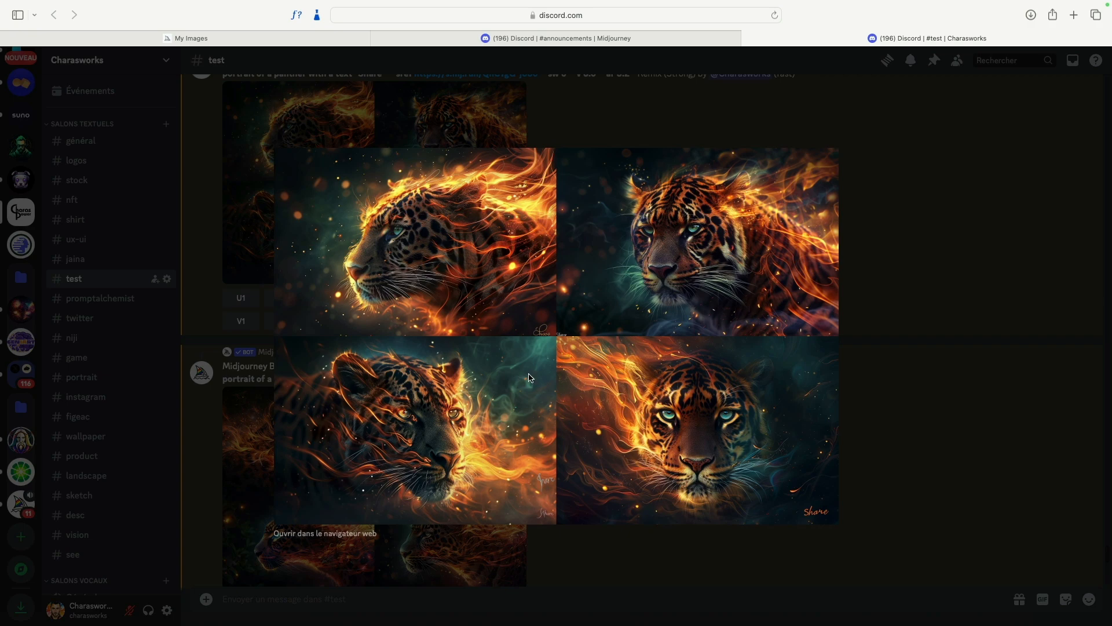
pyautogui.click(931, 339)
pyautogui.click(396, 518)
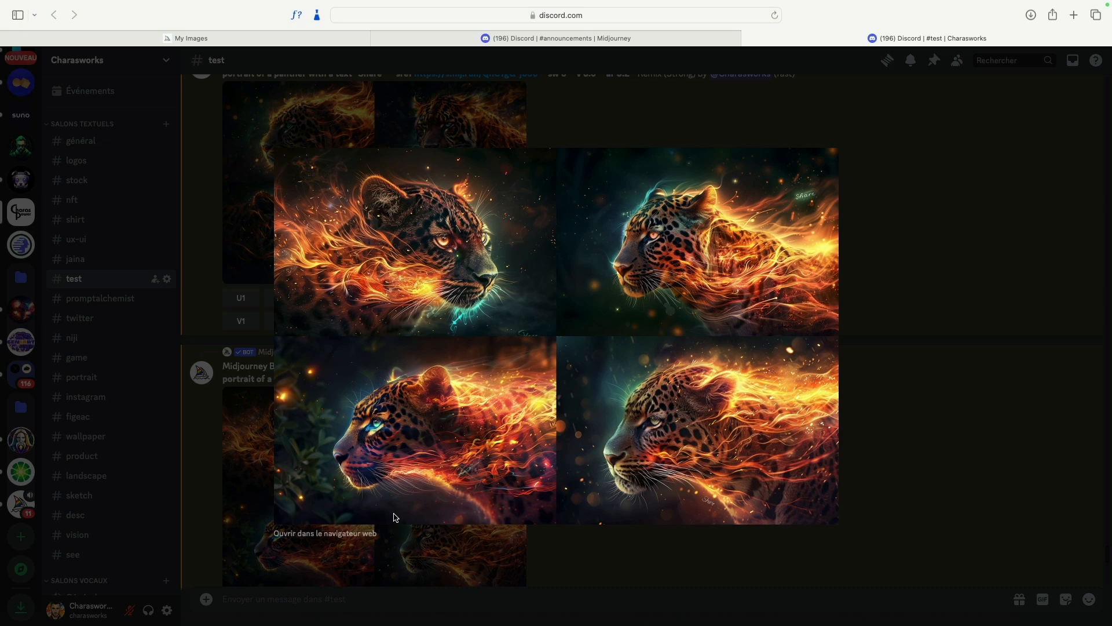
pyautogui.click(930, 275)
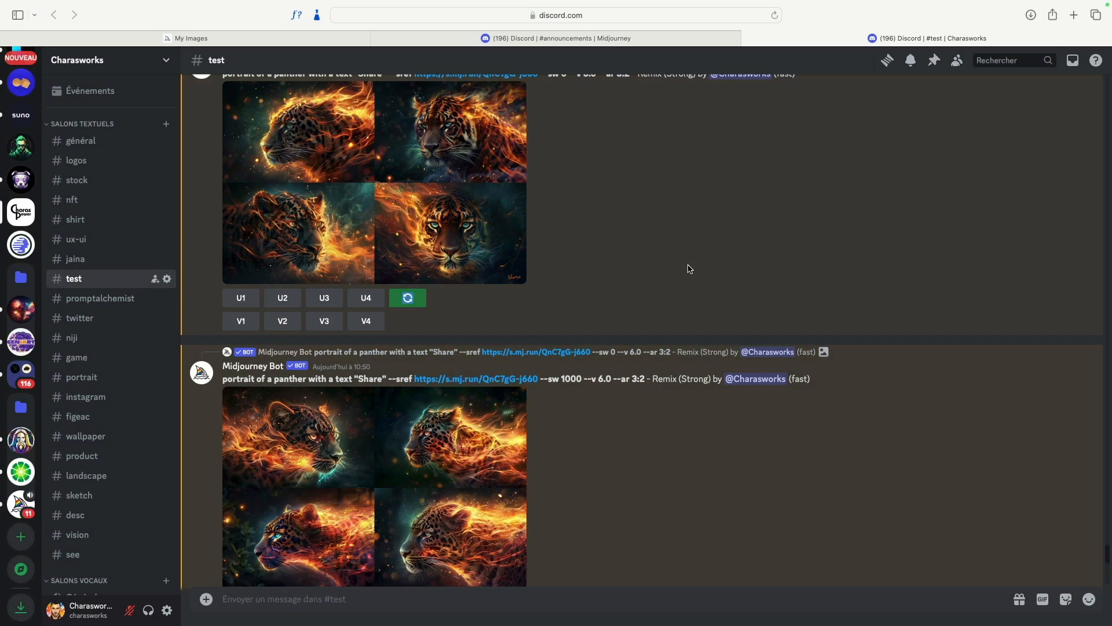
# - View the three portrait reference images enlarged one after another, from the green leafy face to the orange-blue face, then close the preview
pyautogui.scroll(1, 684, 271)
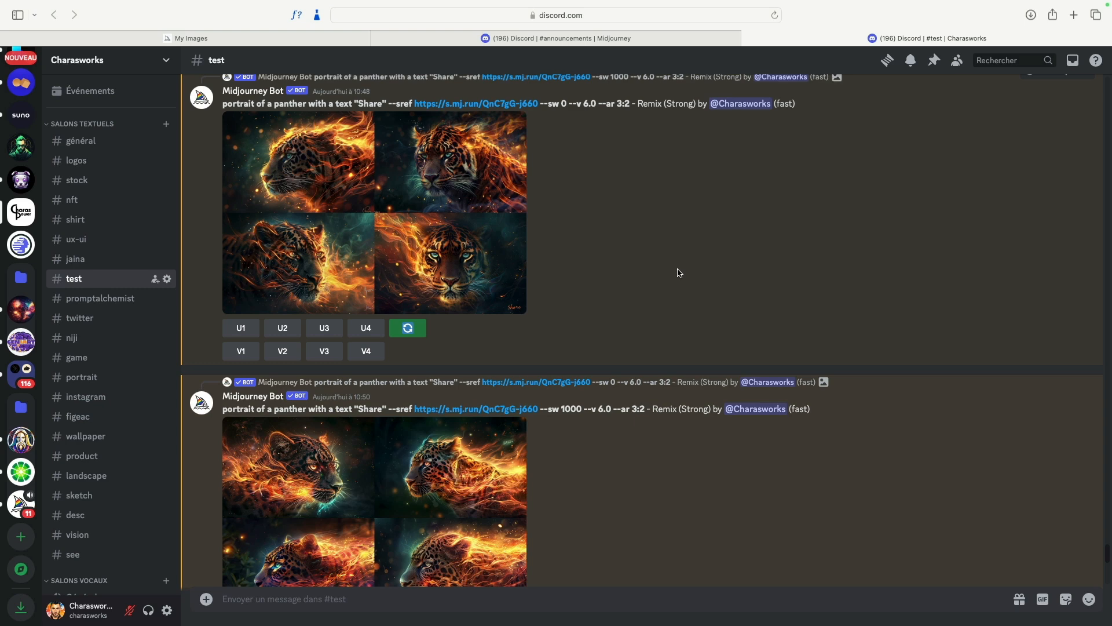
pyautogui.moveTo(577, 409); pyautogui.dragTo(565, 409)
pyautogui.scroll(-10, 575, 294)
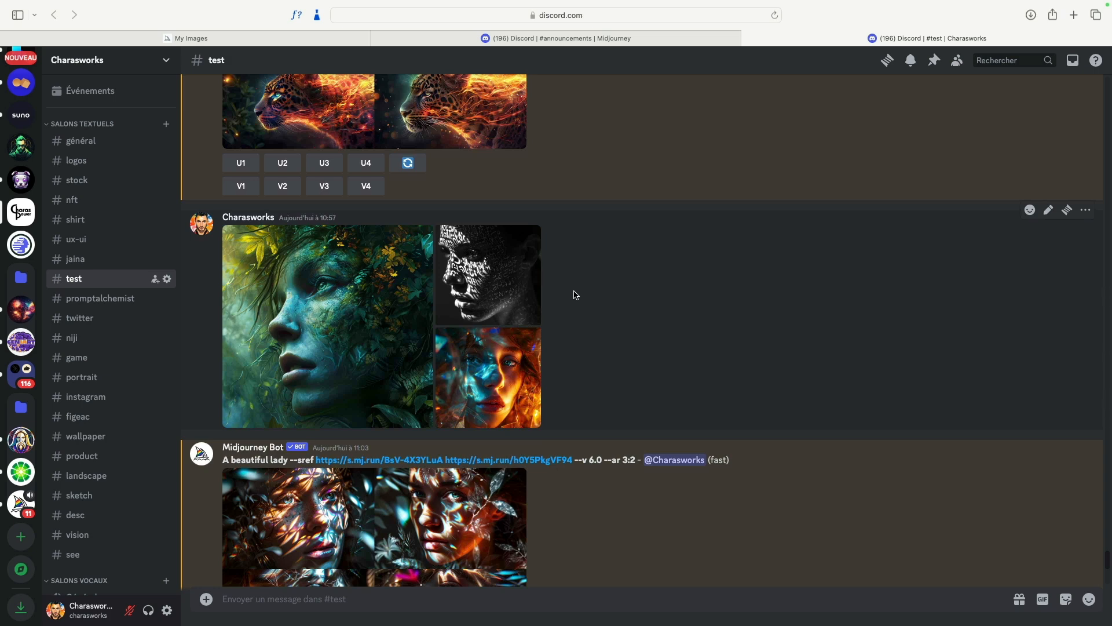
pyautogui.click(362, 315)
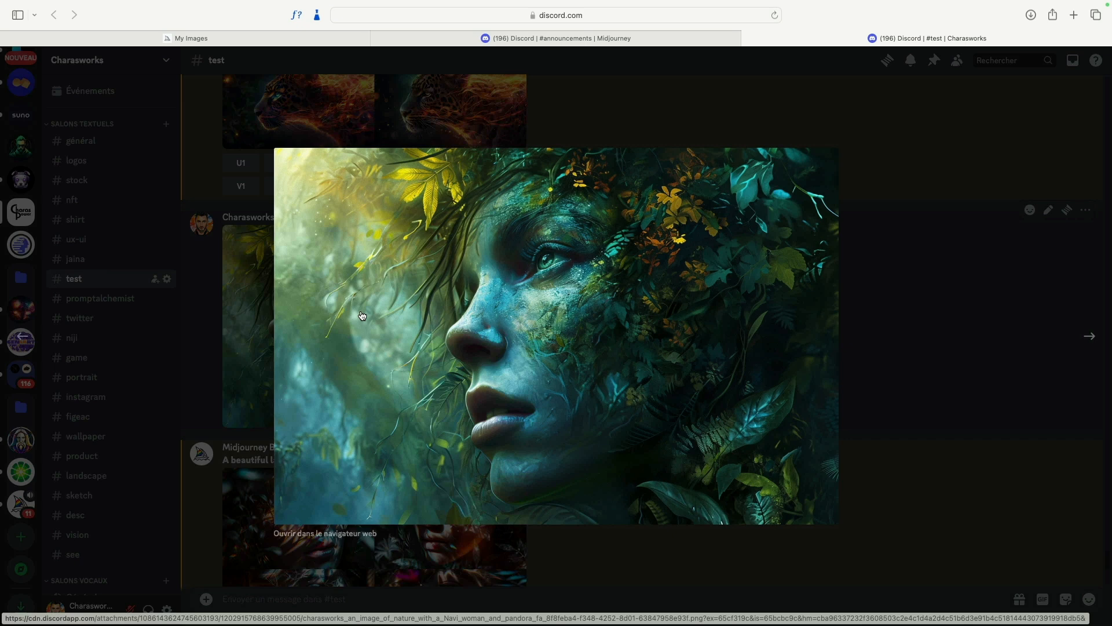
pyautogui.click(1091, 337)
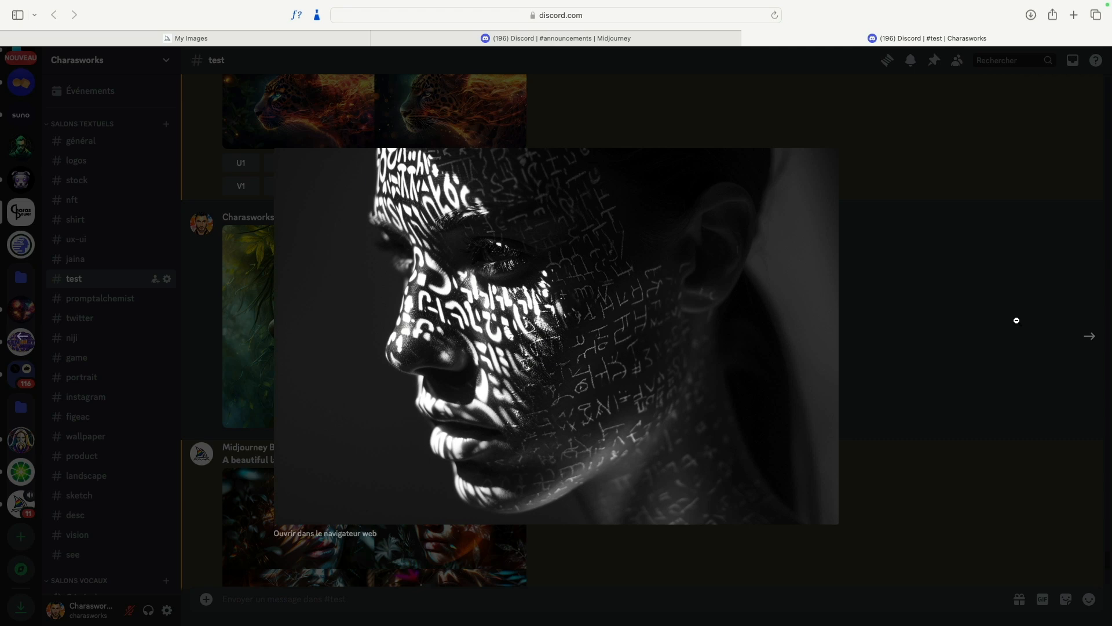
pyautogui.click(1090, 339)
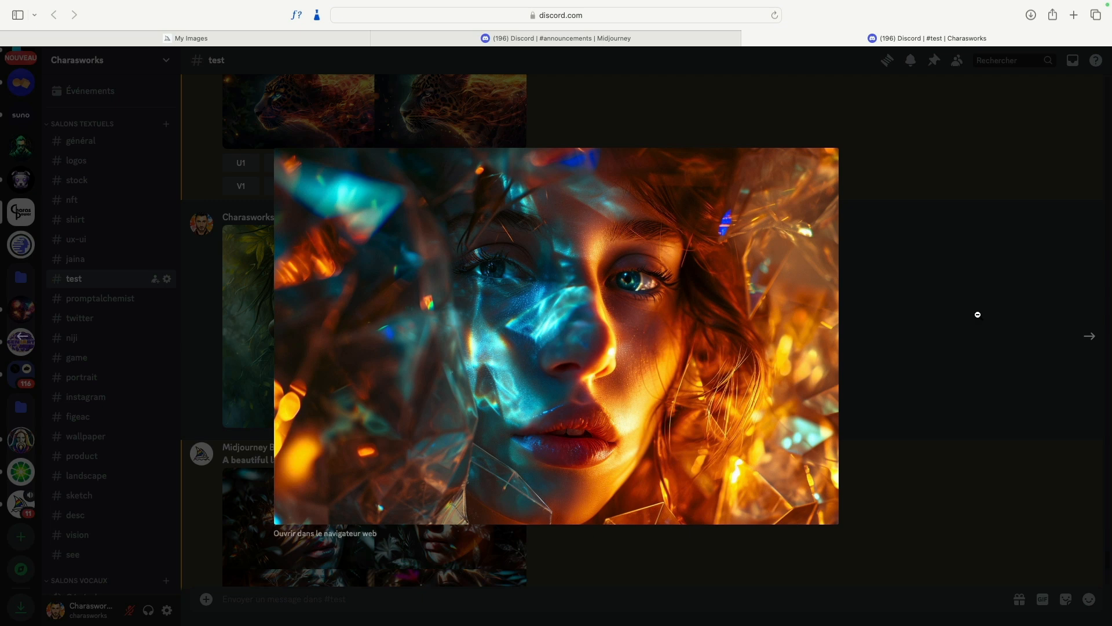
pyautogui.click(971, 314)
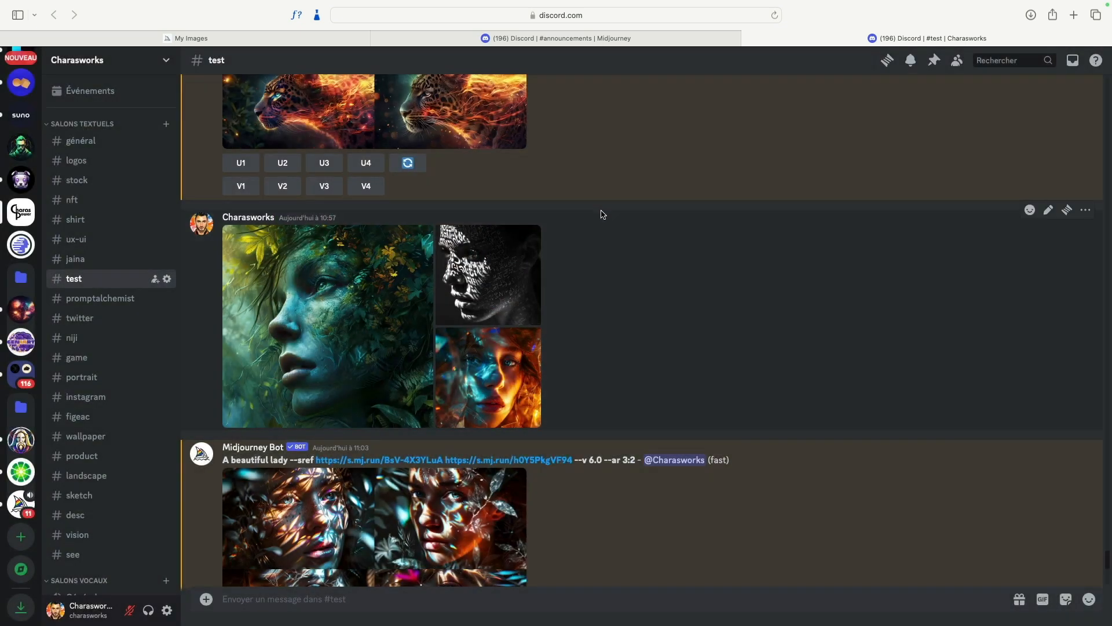
# - View the "A beautiful lady" grid made with two unweighted --sref references enlarged, then close it
pyautogui.scroll(-2, 600, 214)
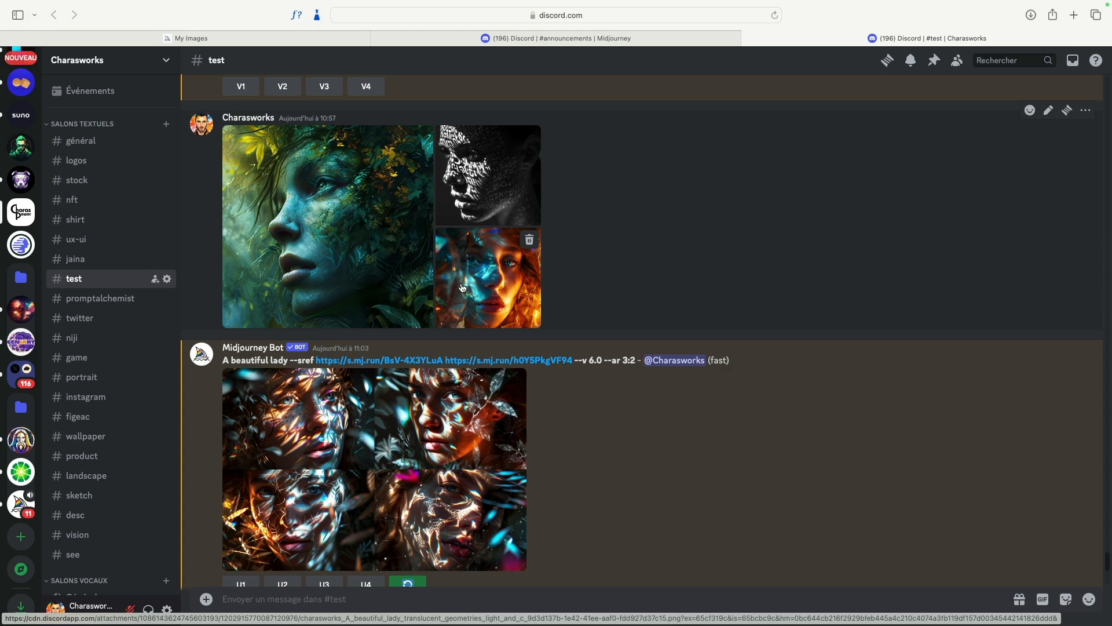
pyautogui.click(413, 406)
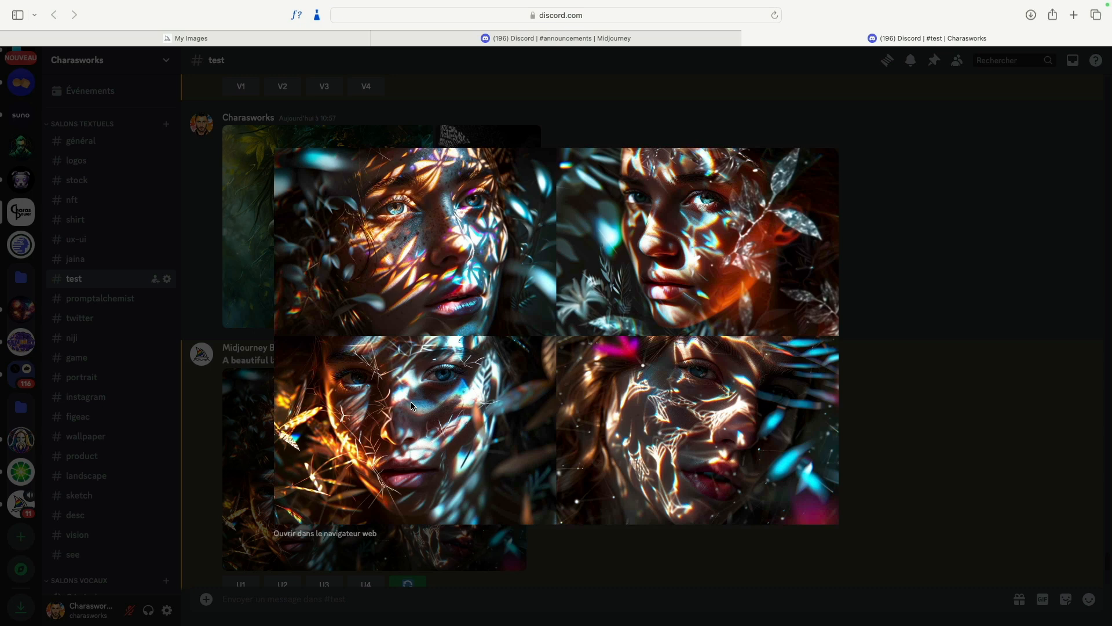
pyautogui.click(885, 302)
# - Compare the reference images with the "A beautiful lady" results and view the grid weighting the first --sref reference ::3 enlarged
pyautogui.scroll(-5, 647, 360)
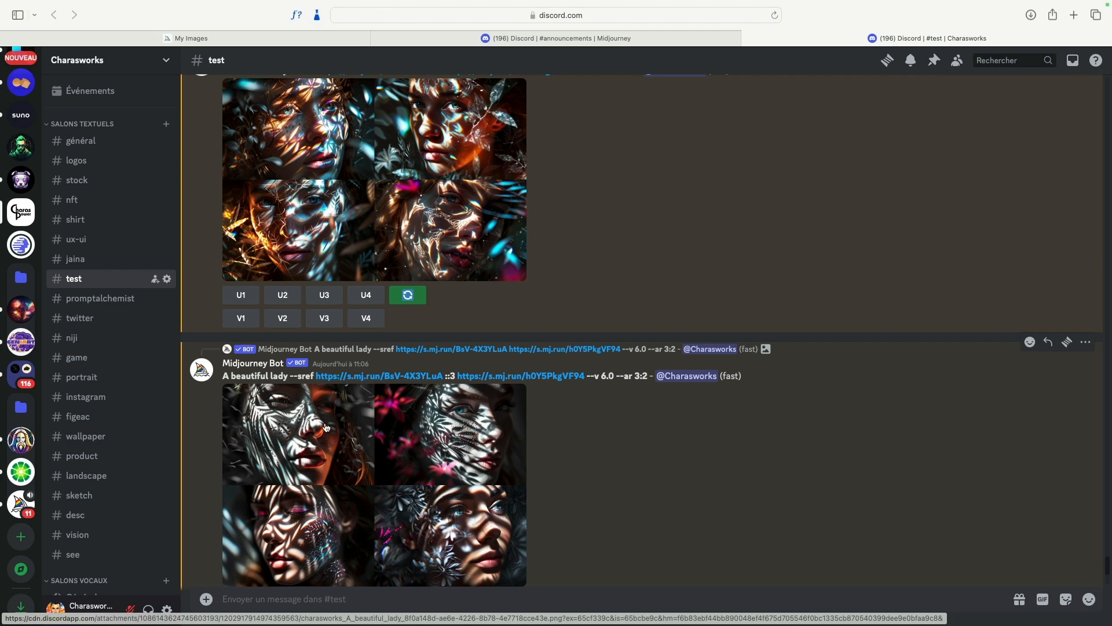
pyautogui.scroll(5, 573, 401)
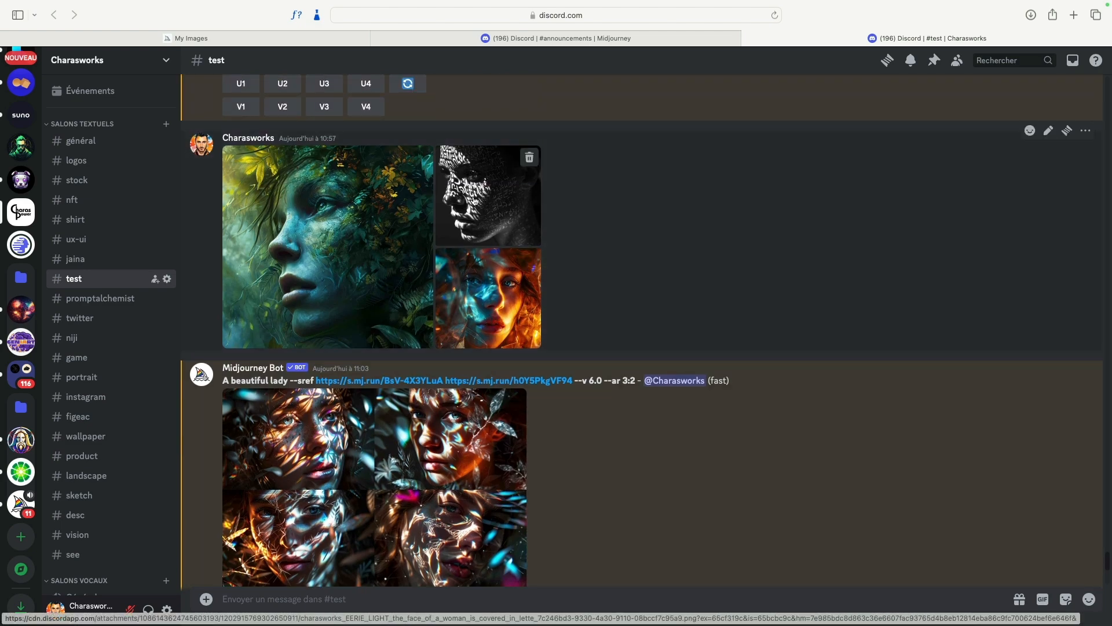
pyautogui.scroll(-6, 538, 322)
pyautogui.scroll(2, 538, 321)
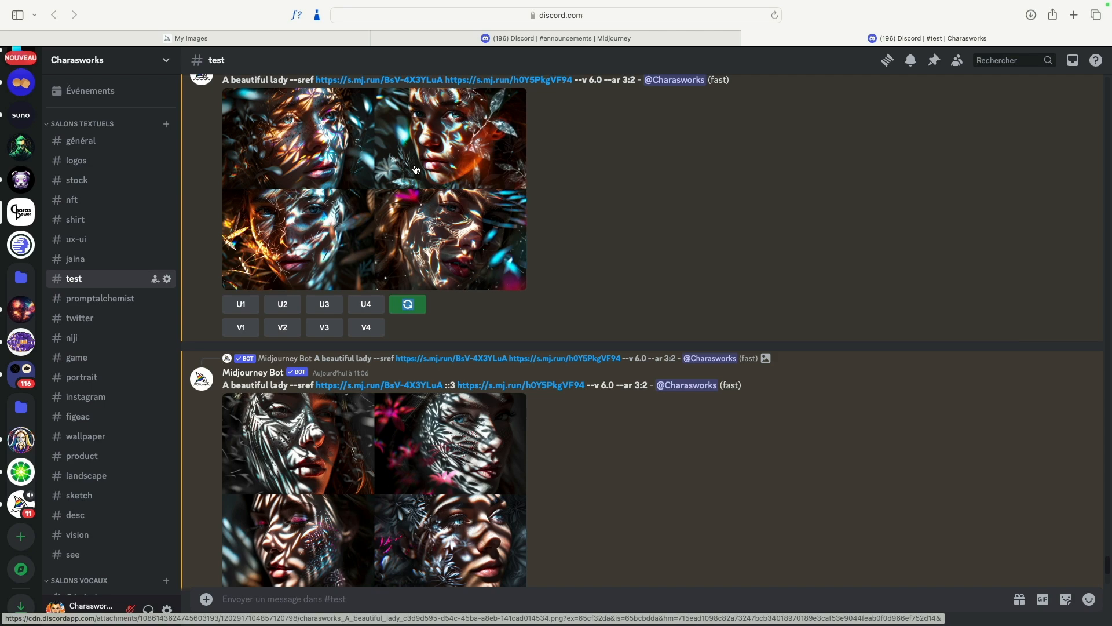
pyautogui.click(470, 456)
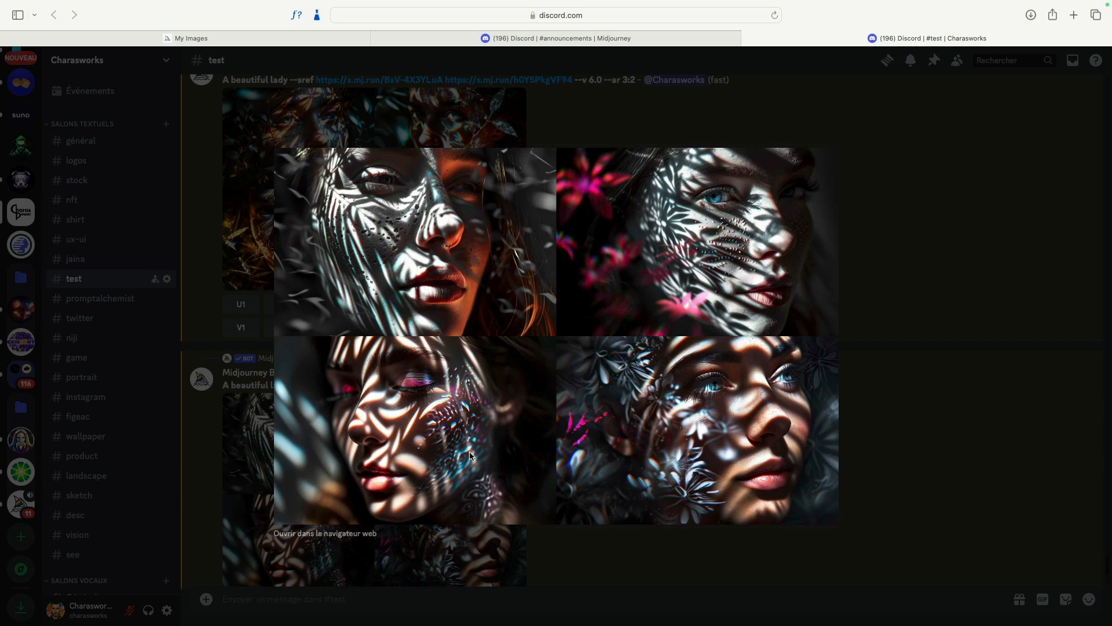
pyautogui.click(943, 337)
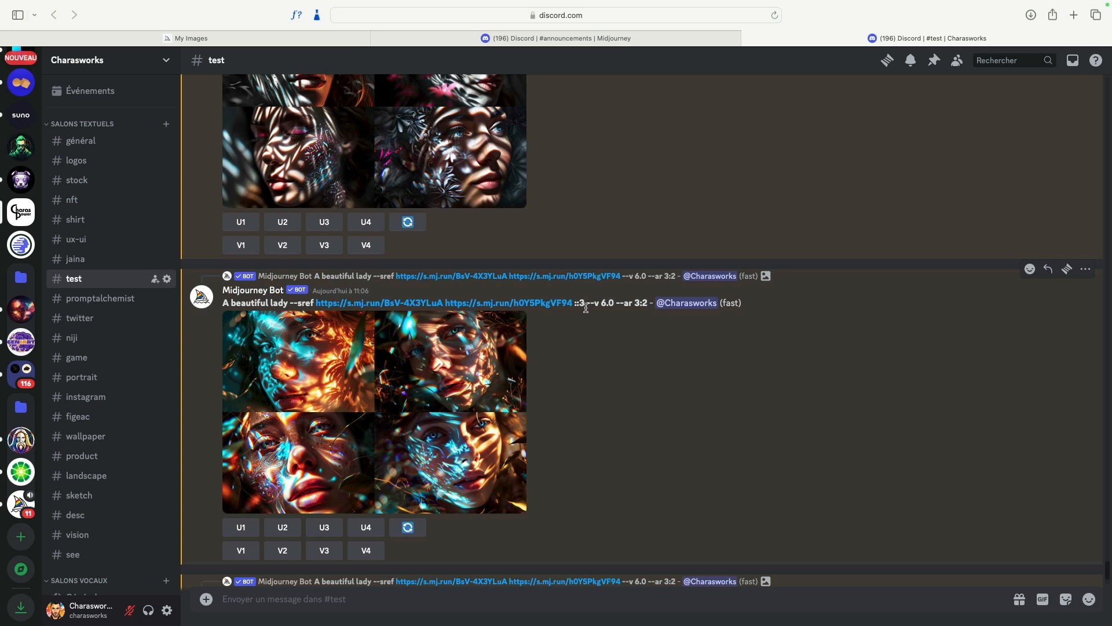
# - Compare the "A beautiful lady" grids weighting the second and the first --sref reference ::3 at enlarged size
pyautogui.scroll(10, 548, 382)
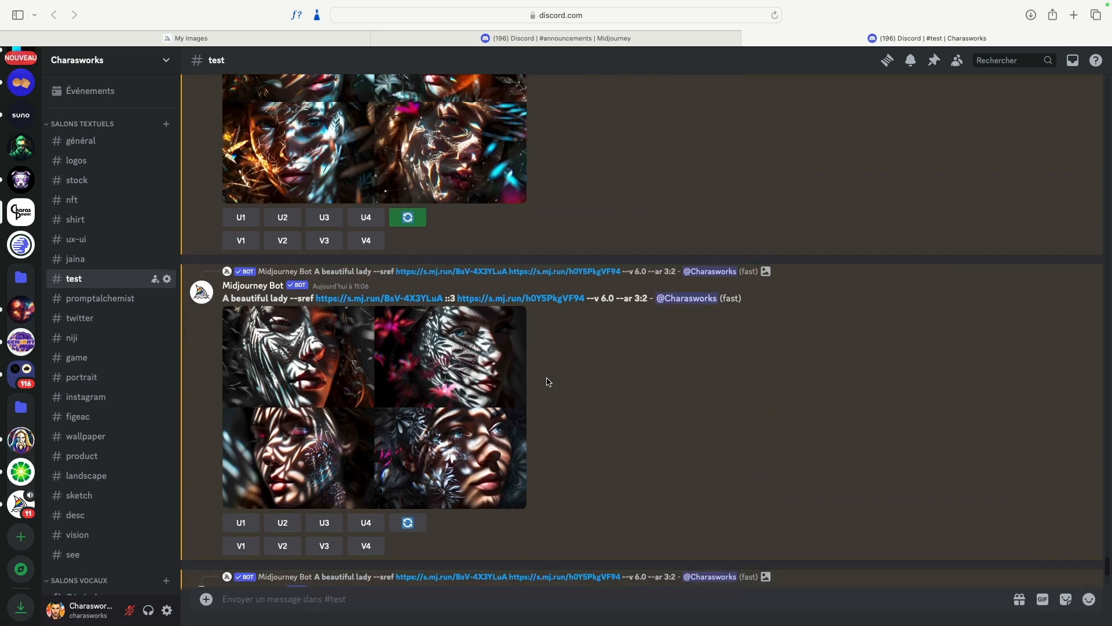
pyautogui.scroll(-10, 509, 410)
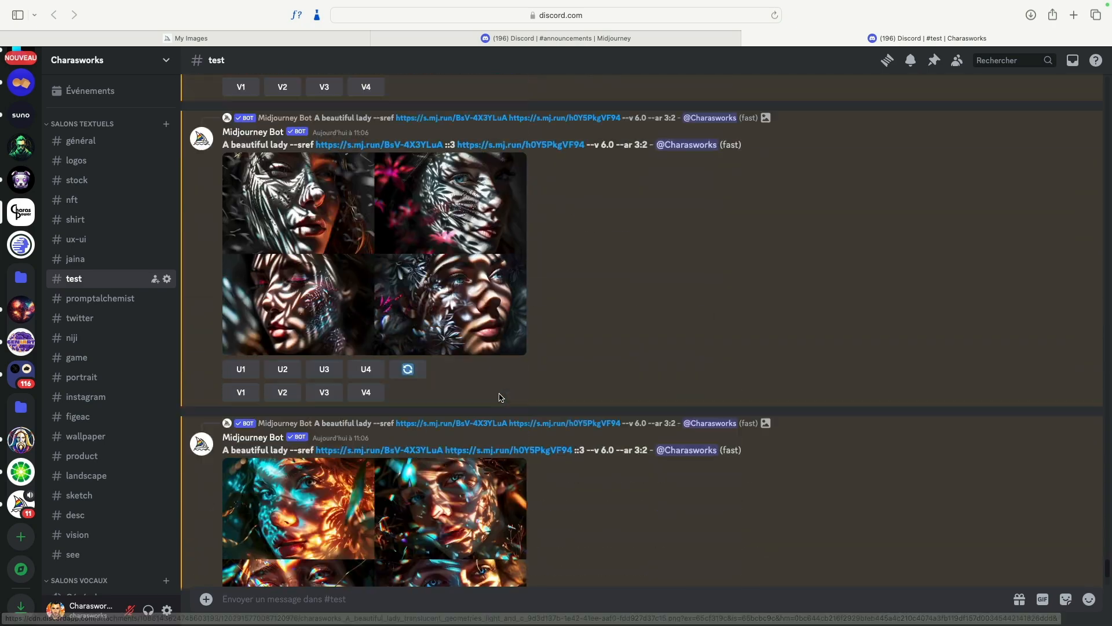
pyautogui.click(445, 345)
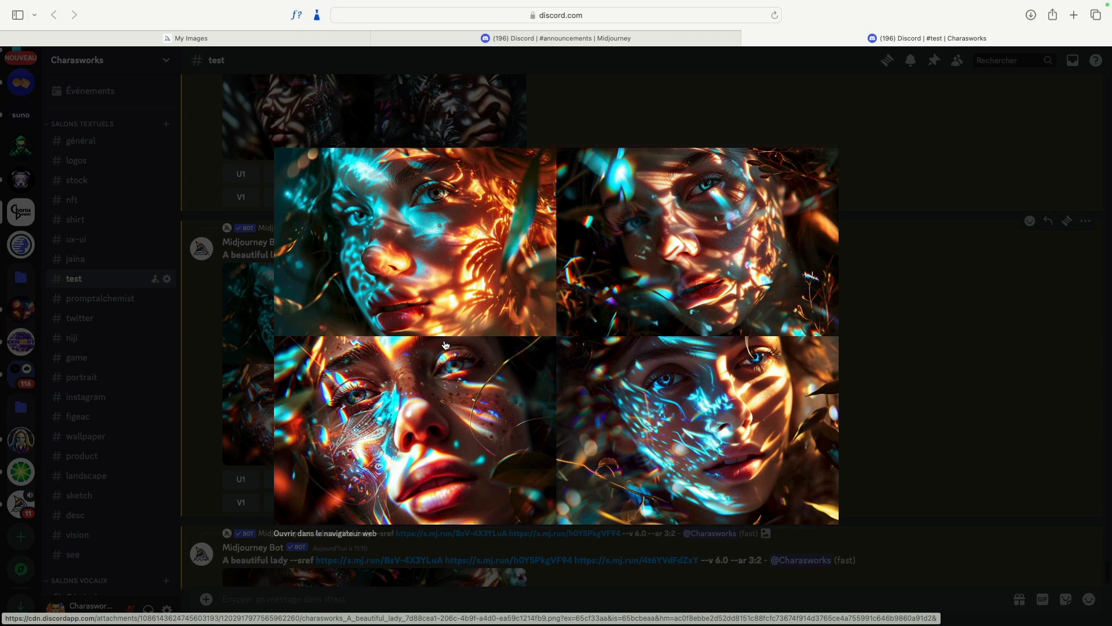
pyautogui.click(220, 200)
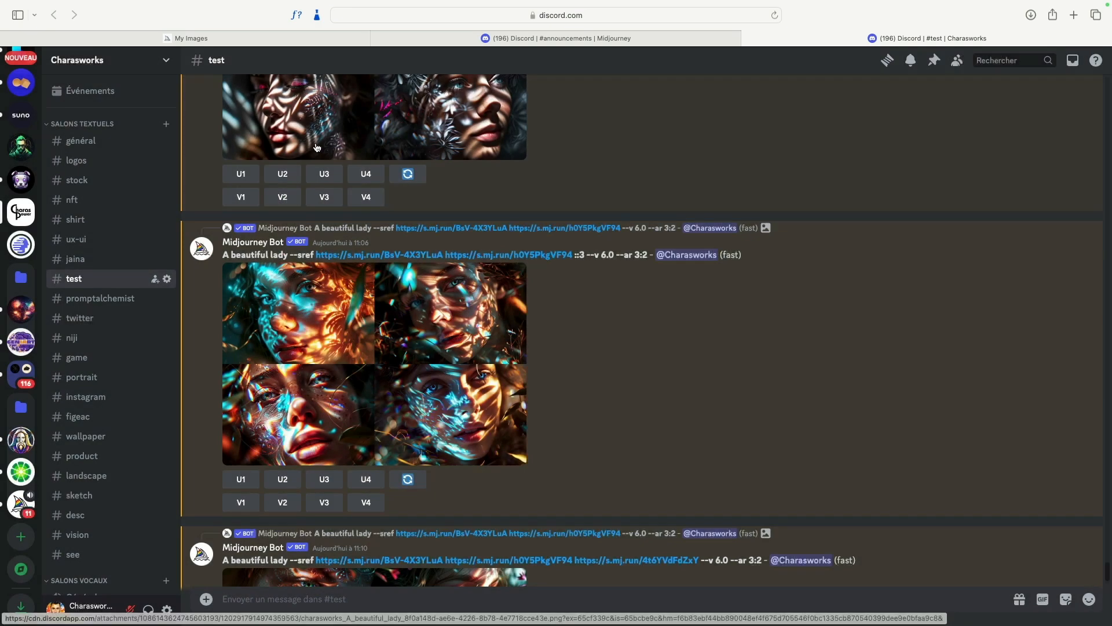
pyautogui.click(316, 146)
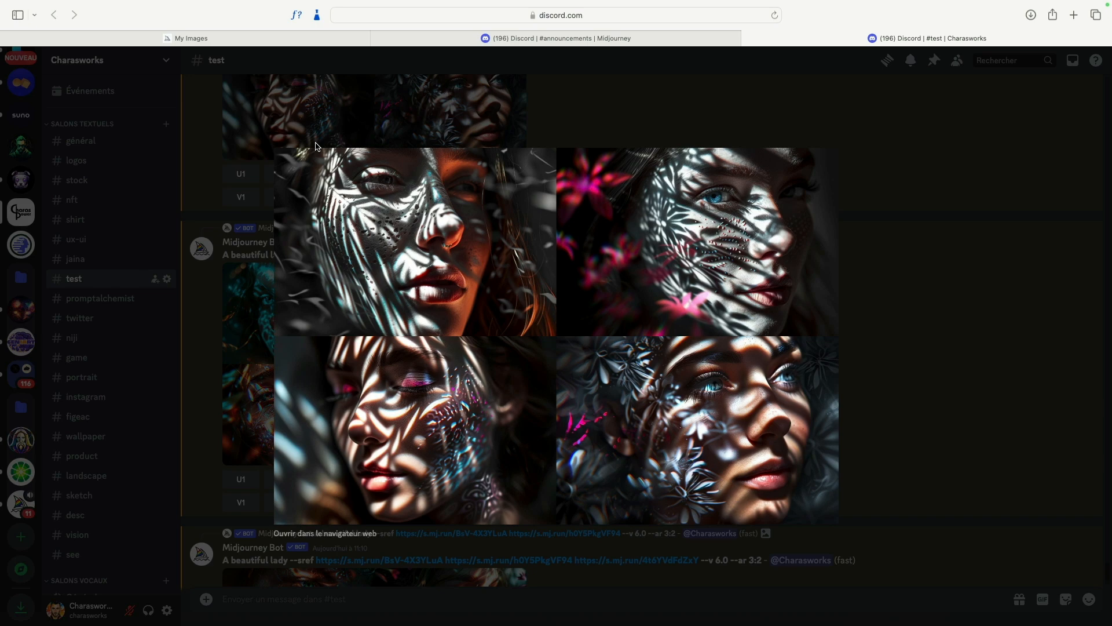
pyautogui.click(979, 254)
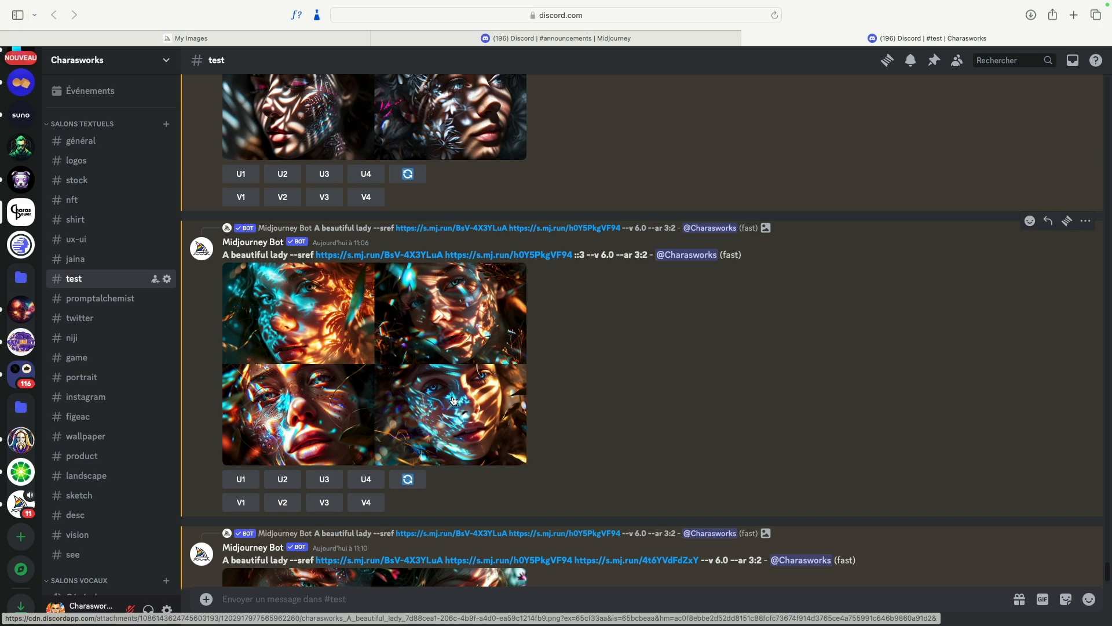
# - Revisit the three reference images, then view the "A beautiful lady" grid combining three --sref references enlarged and close it
pyautogui.scroll(6, 449, 388)
pyautogui.scroll(3, 454, 399)
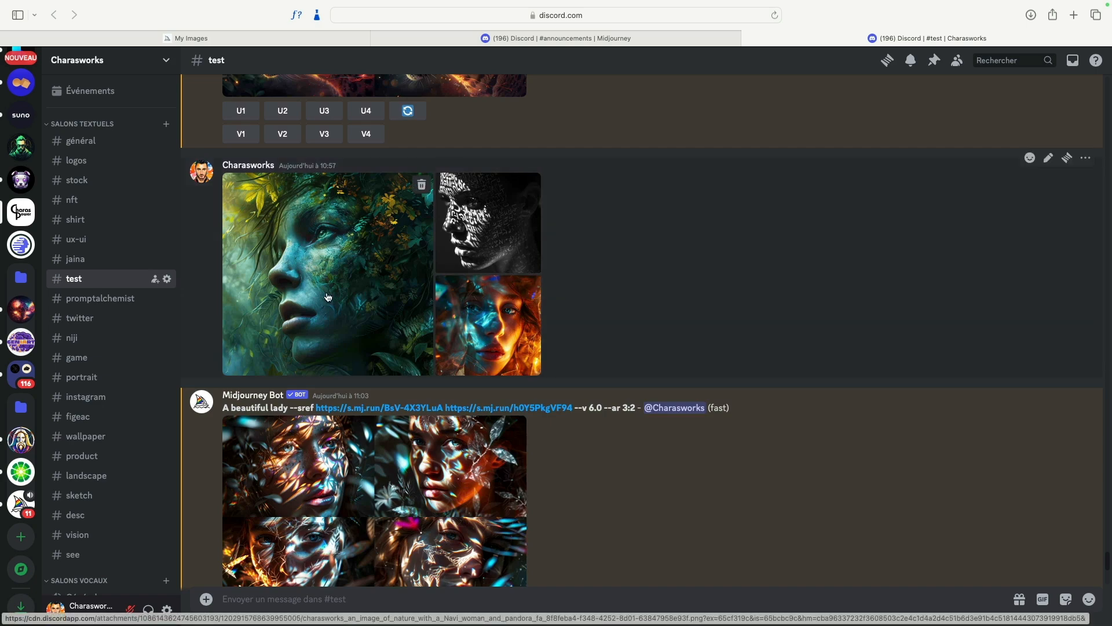
pyautogui.scroll(-8, 485, 313)
pyautogui.scroll(-15, 485, 312)
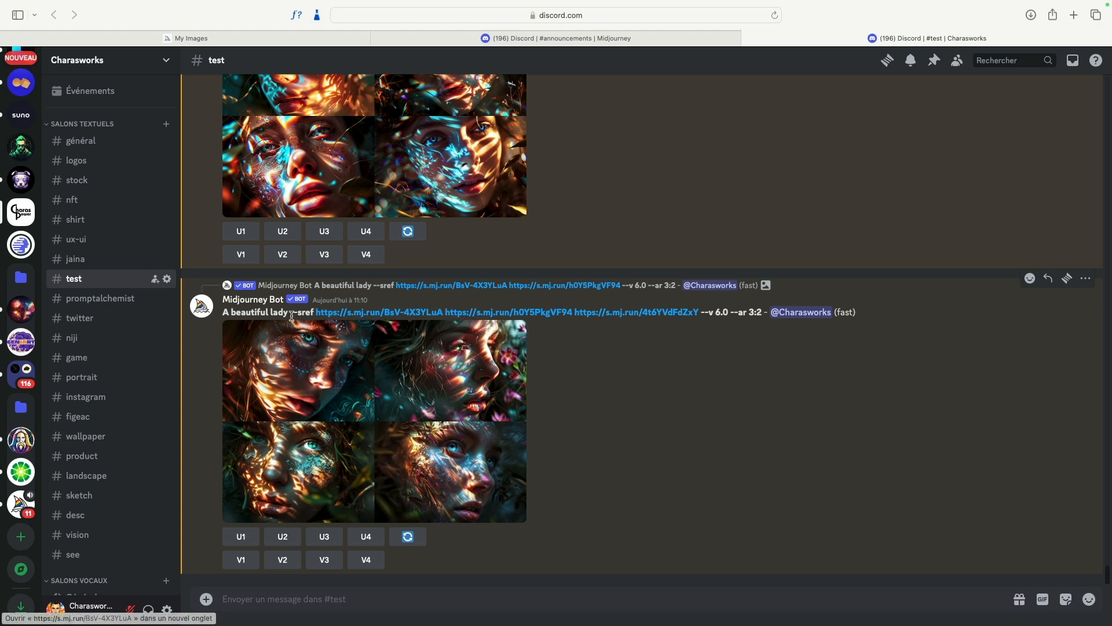
pyautogui.click(353, 374)
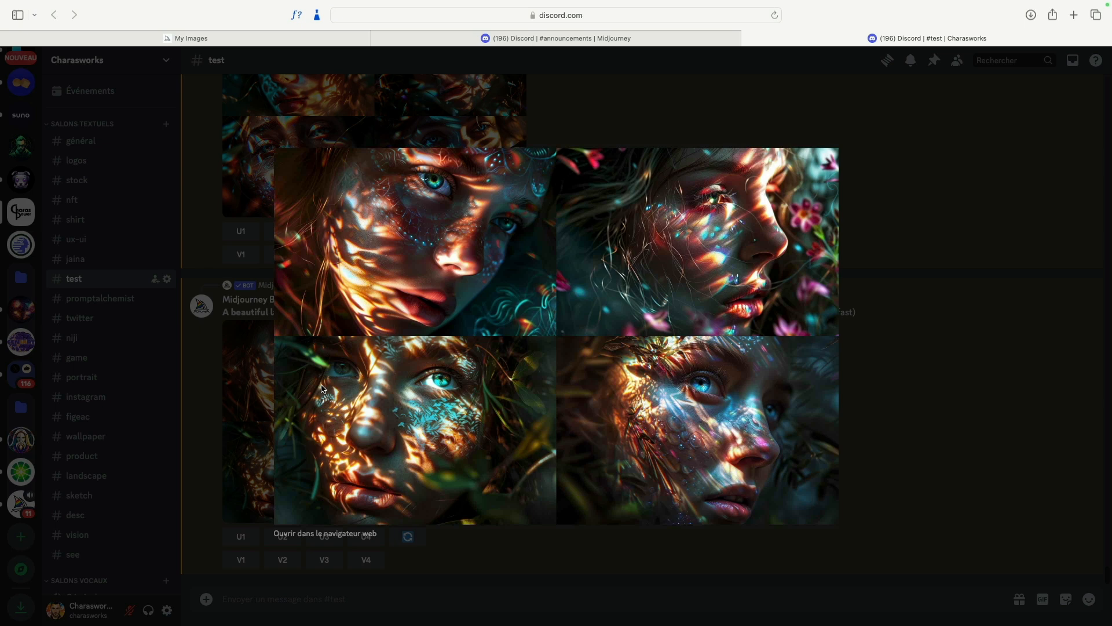
pyautogui.click(975, 425)
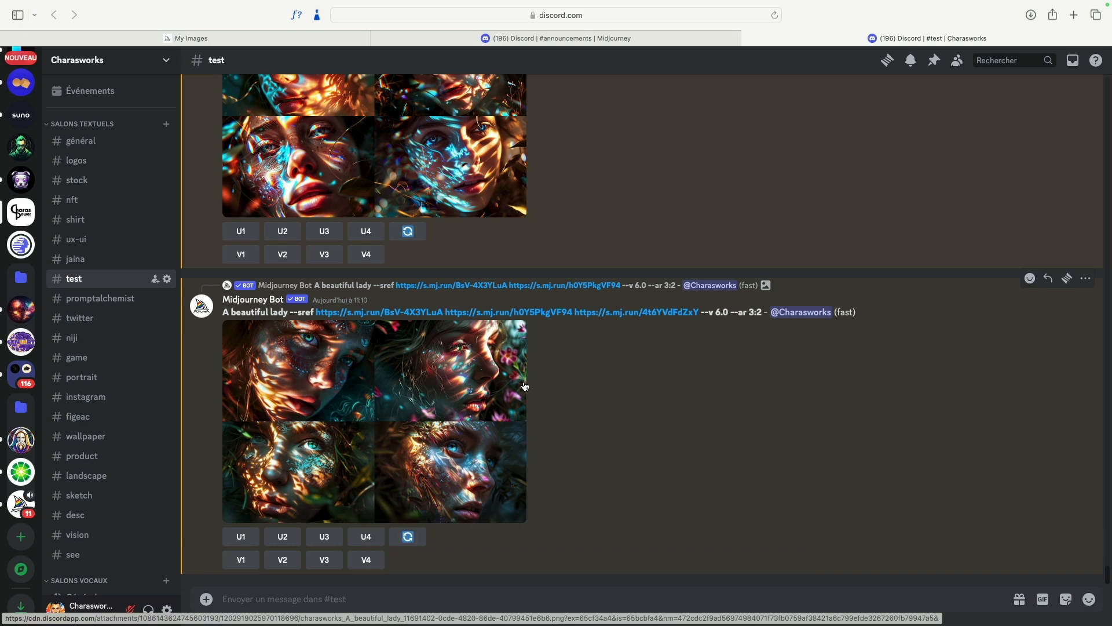
# - Look back through the earlier panther results to the "portrait of a wolf" image with --sw 1000
pyautogui.scroll(10, 523, 386)
pyautogui.scroll(15, 524, 386)
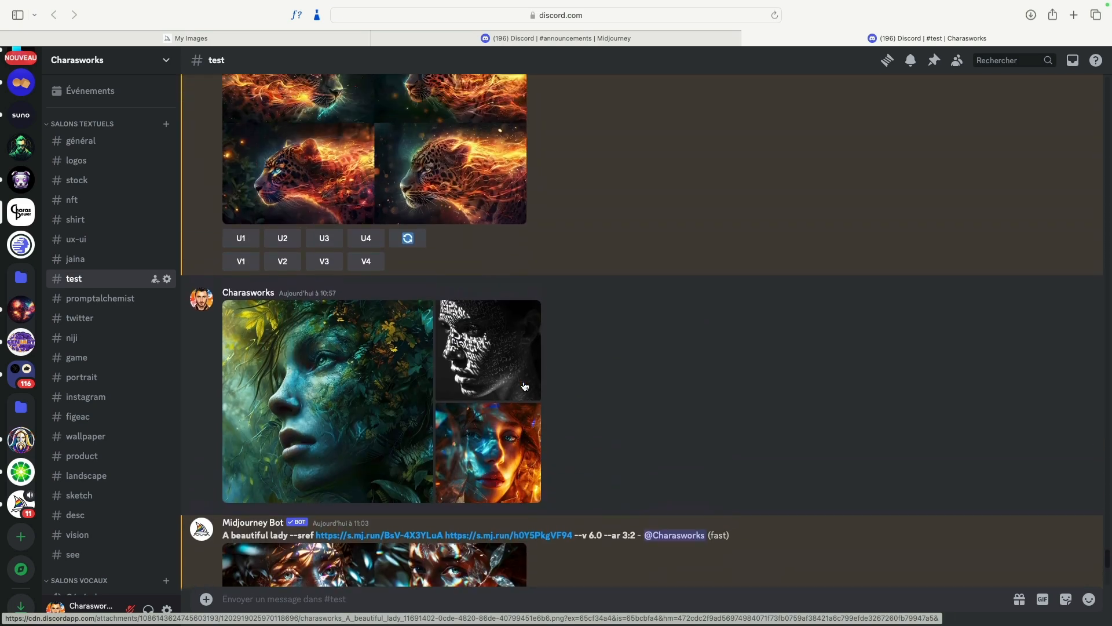
pyautogui.scroll(2, 524, 387)
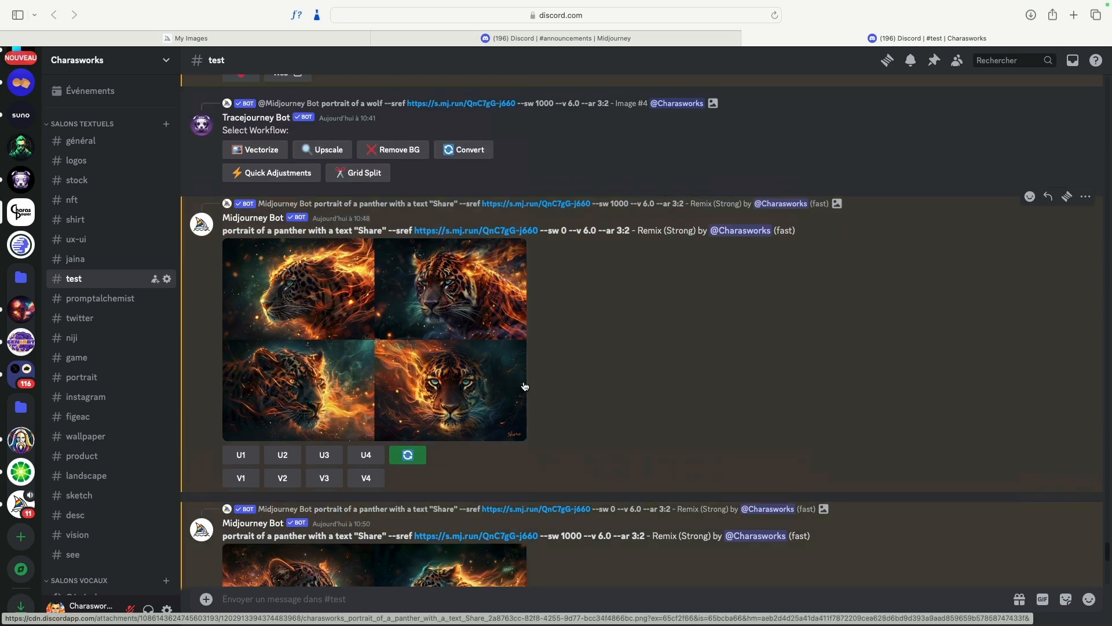
pyautogui.scroll(8, 524, 386)
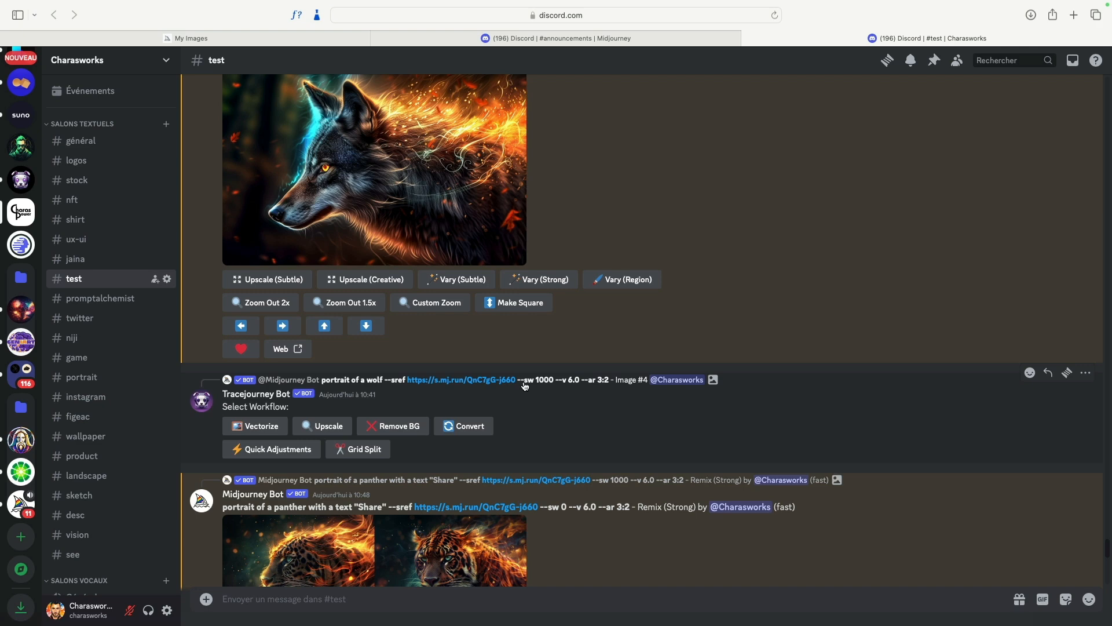
pyautogui.scroll(3, 524, 325)
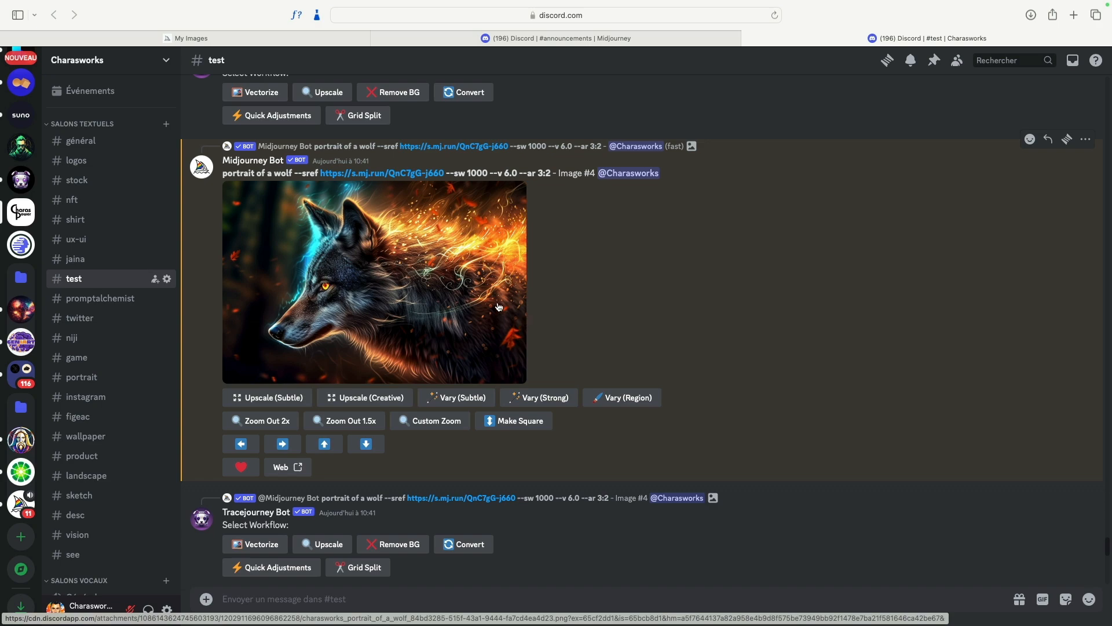
# - Compare all "A beautiful lady" grids again, covering the unweighted, ::3 weighted and three-reference --sref prompts
pyautogui.scroll(-10, 499, 303)
pyautogui.scroll(-5, 498, 305)
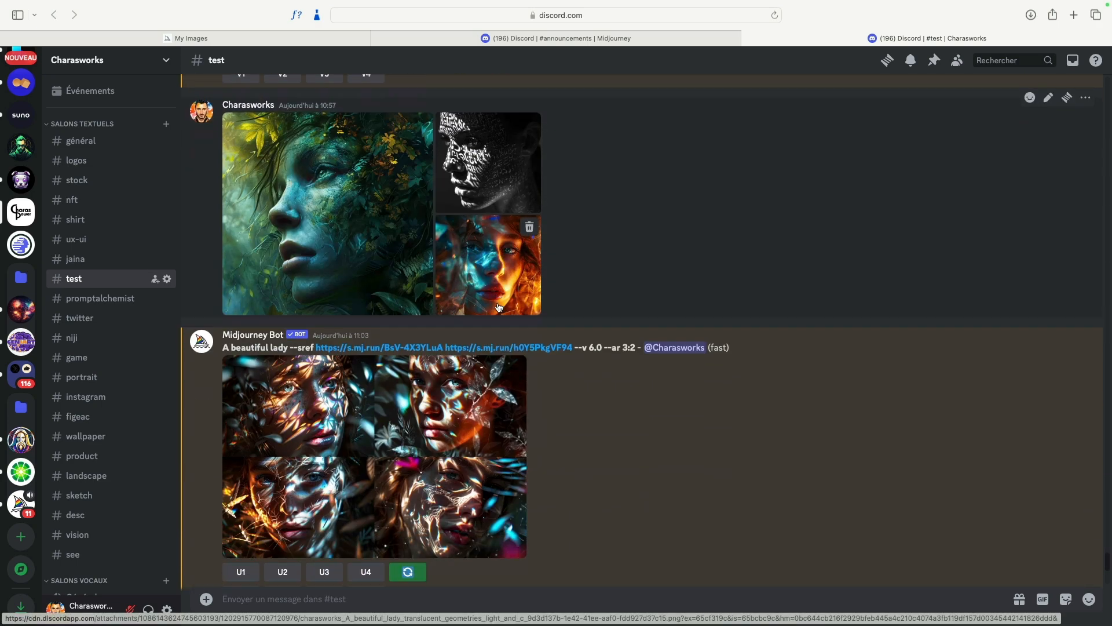
pyautogui.scroll(-9, 498, 307)
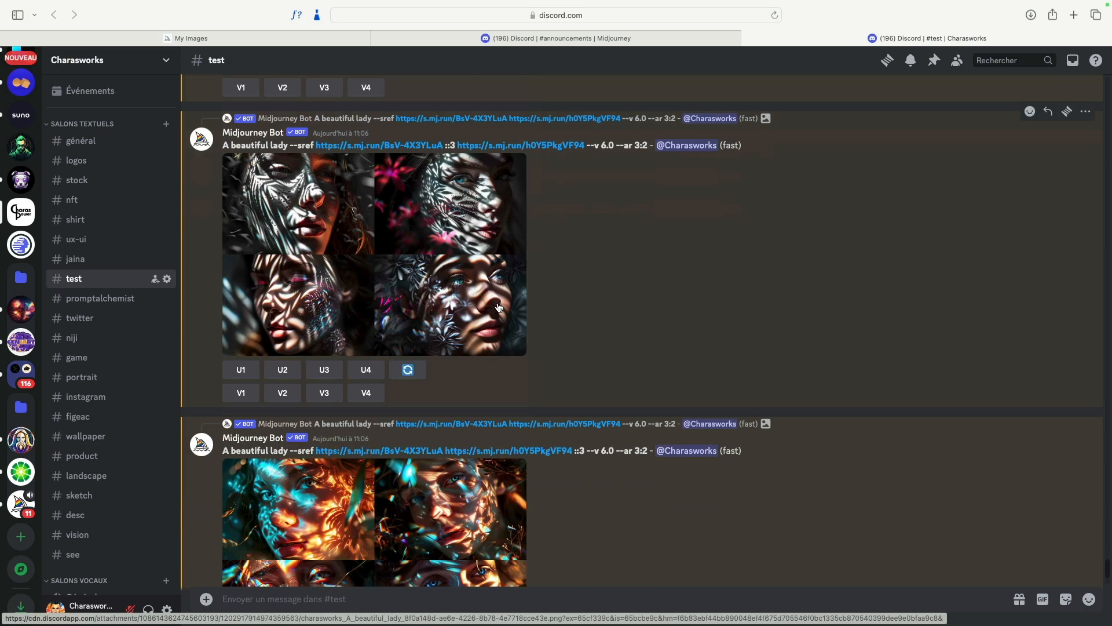
pyautogui.scroll(-10, 498, 307)
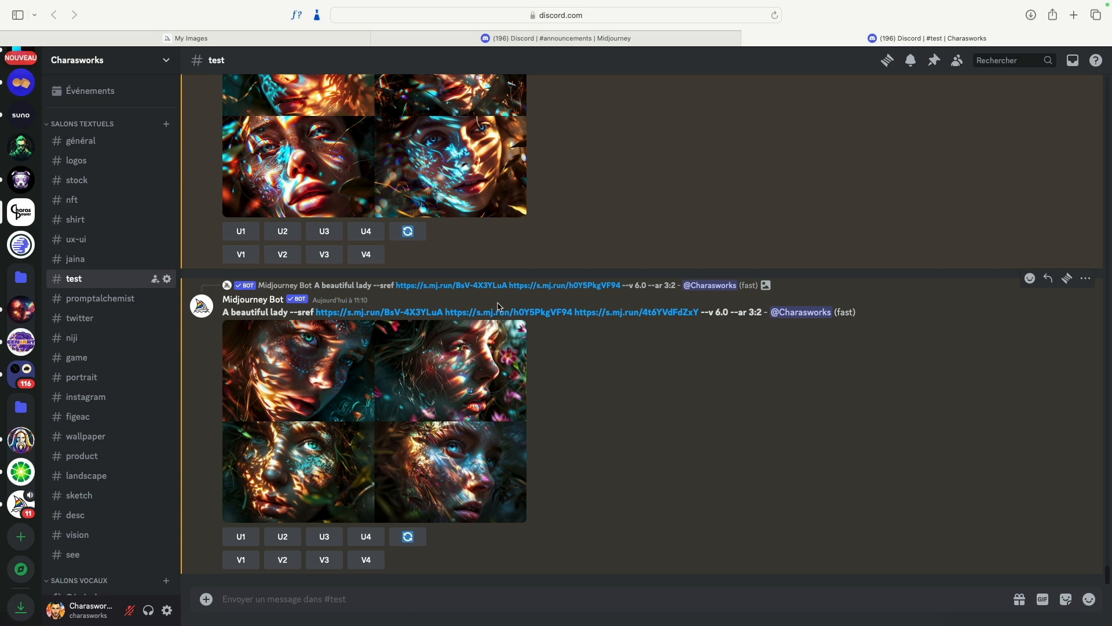
pyautogui.scroll(13, 498, 306)
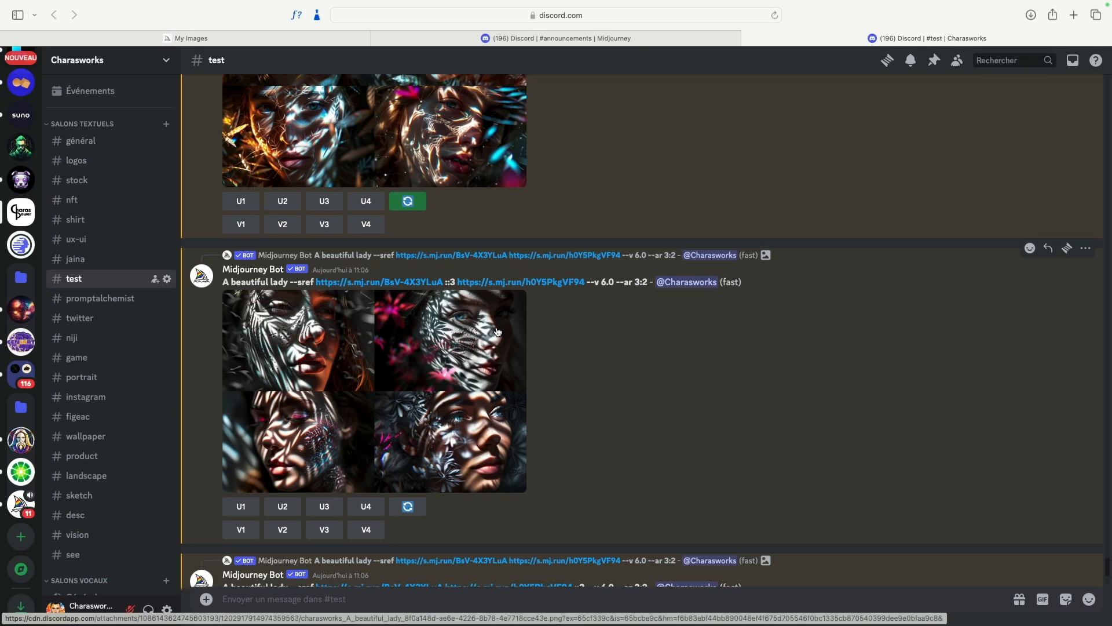
pyautogui.scroll(-15, 497, 331)
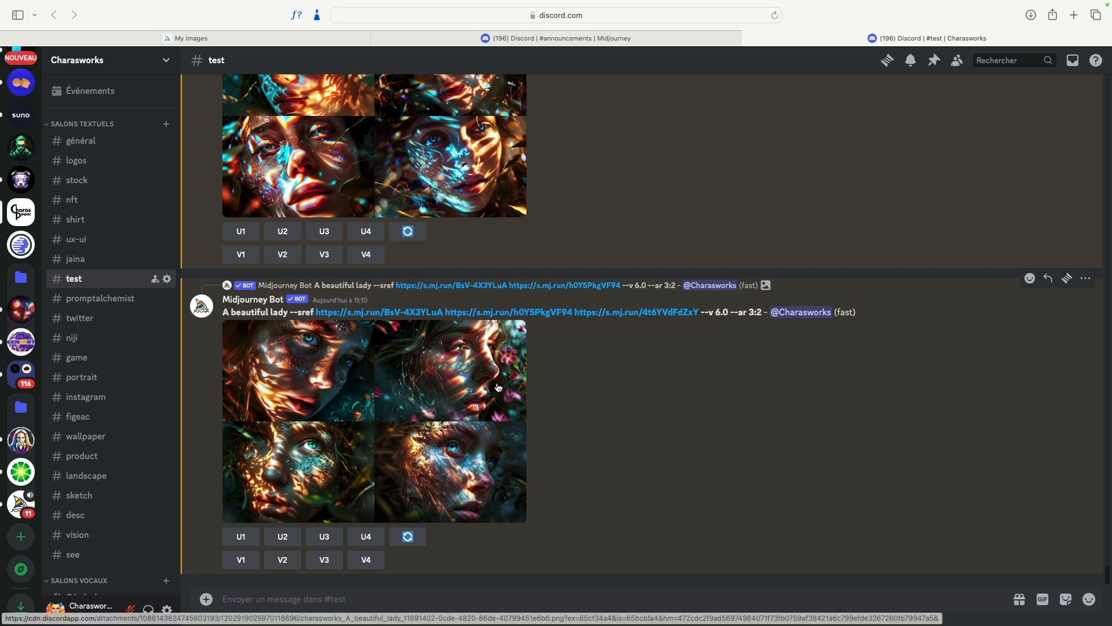
pyautogui.scroll(6, 588, 375)
pyautogui.scroll(10, 589, 374)
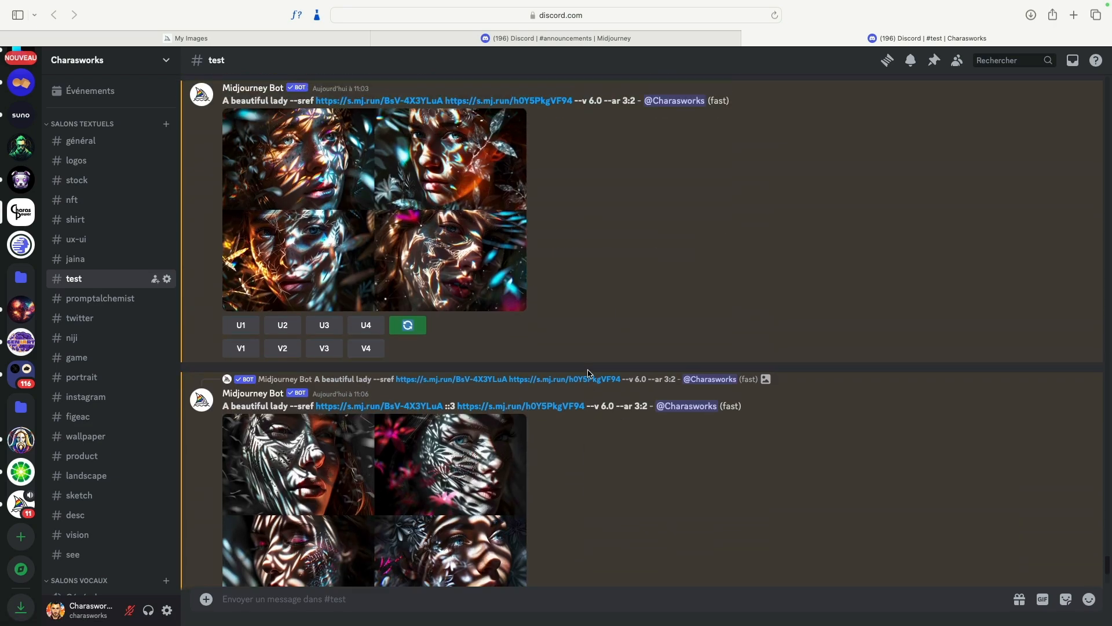